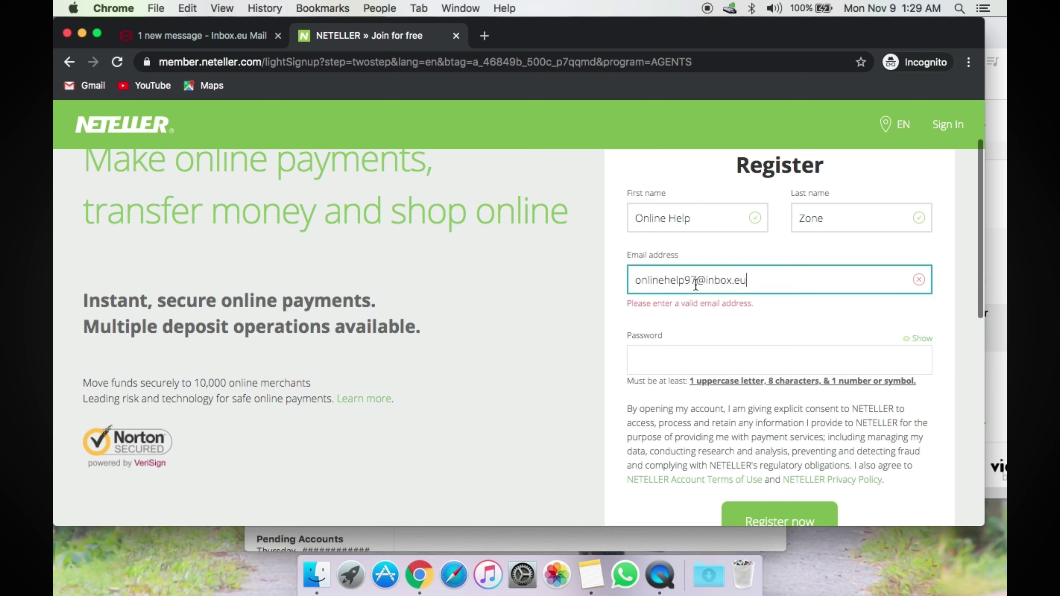
# Complete the e-mail address, enter an account password meeting the rules, and submit the registration
pyautogui.click(795, 325)
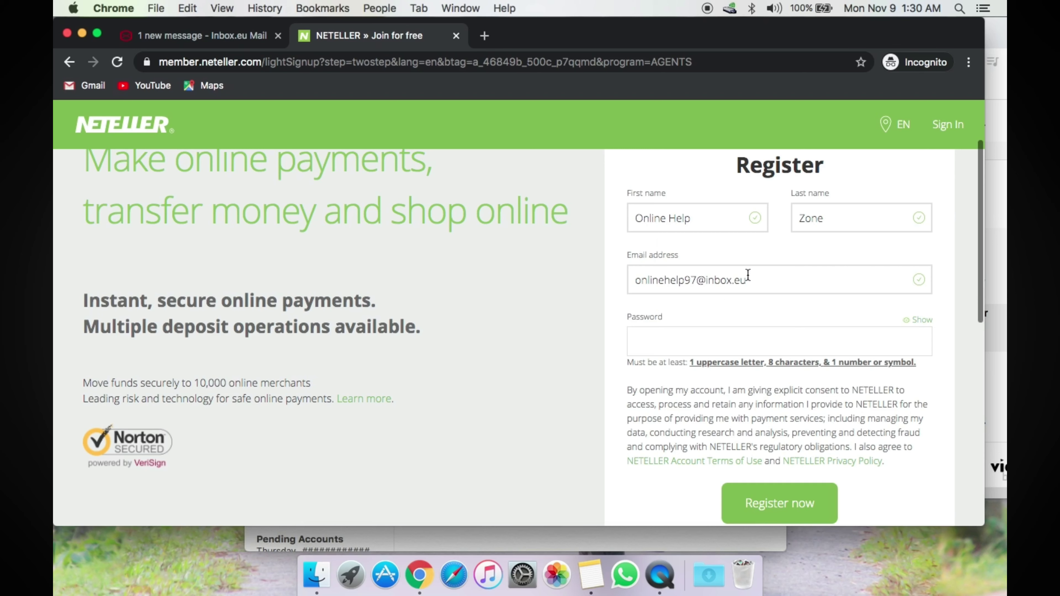
pyautogui.click(690, 338)
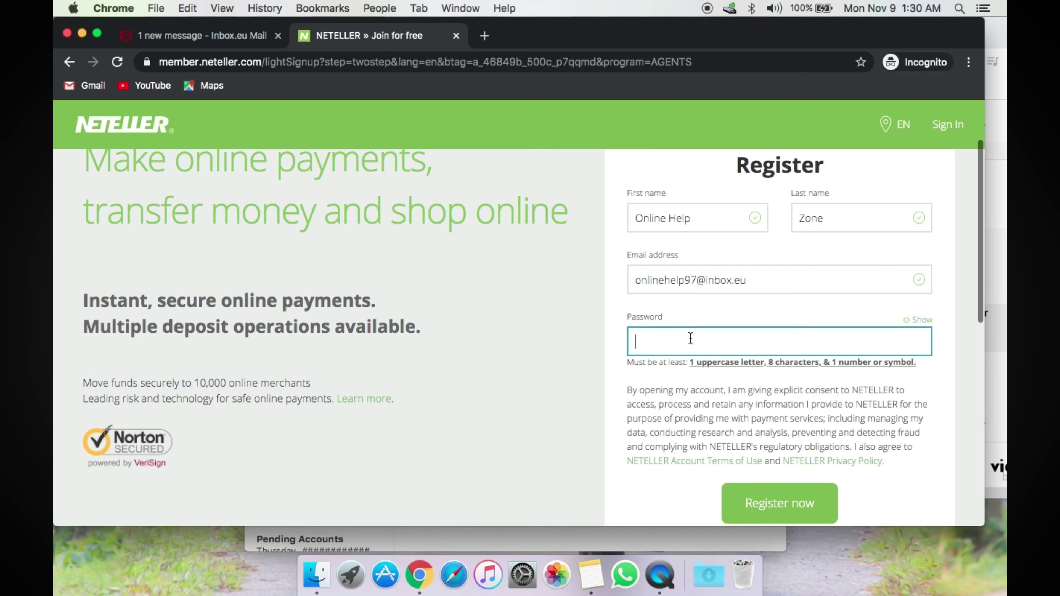
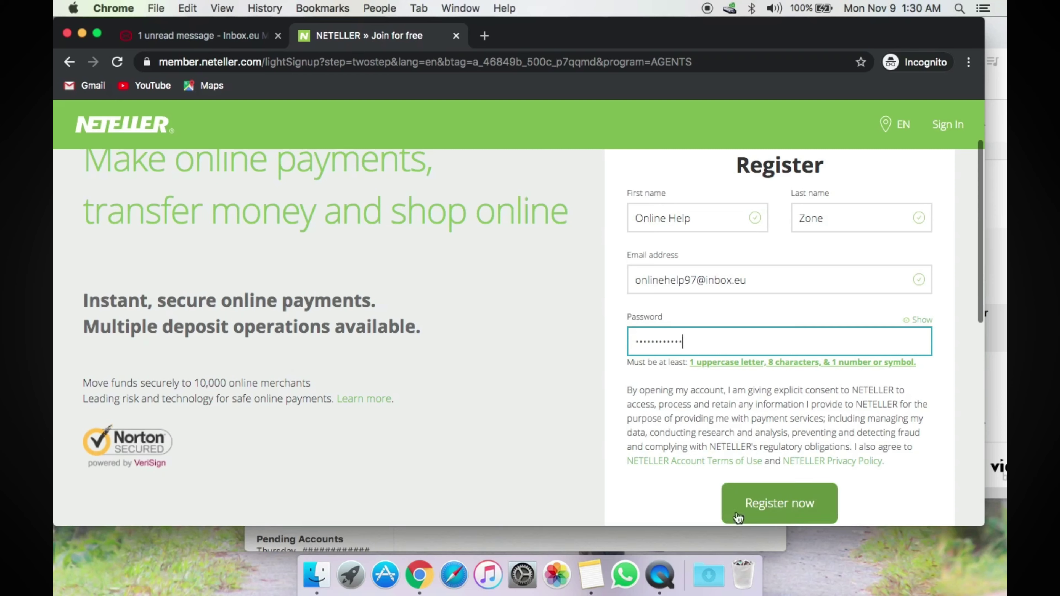
pyautogui.click(791, 514)
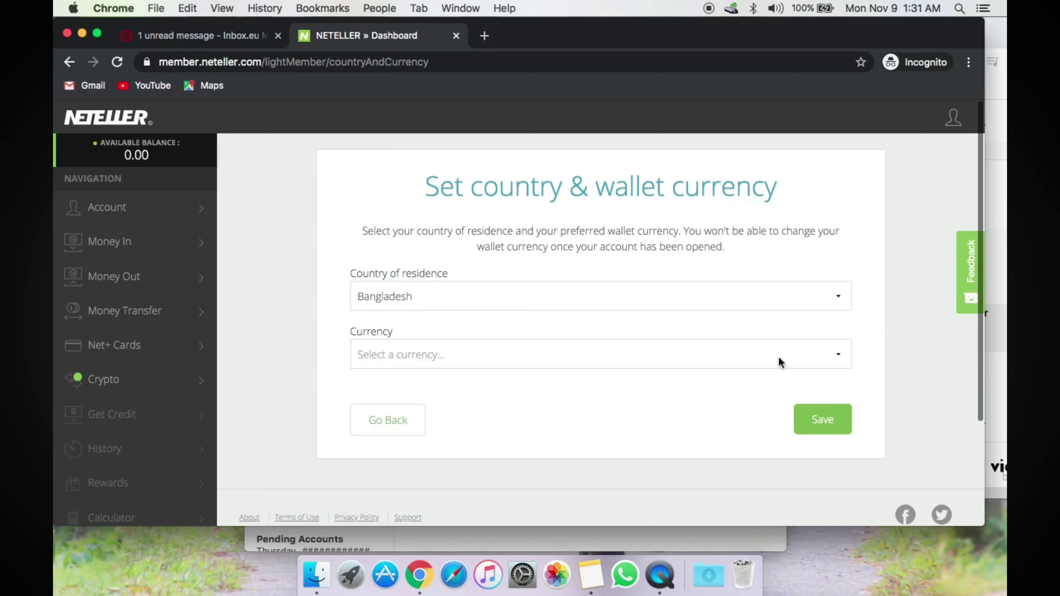
# Choose USD - US Dollar as the wallet currency and save the country and currency
pyautogui.click(832, 362)
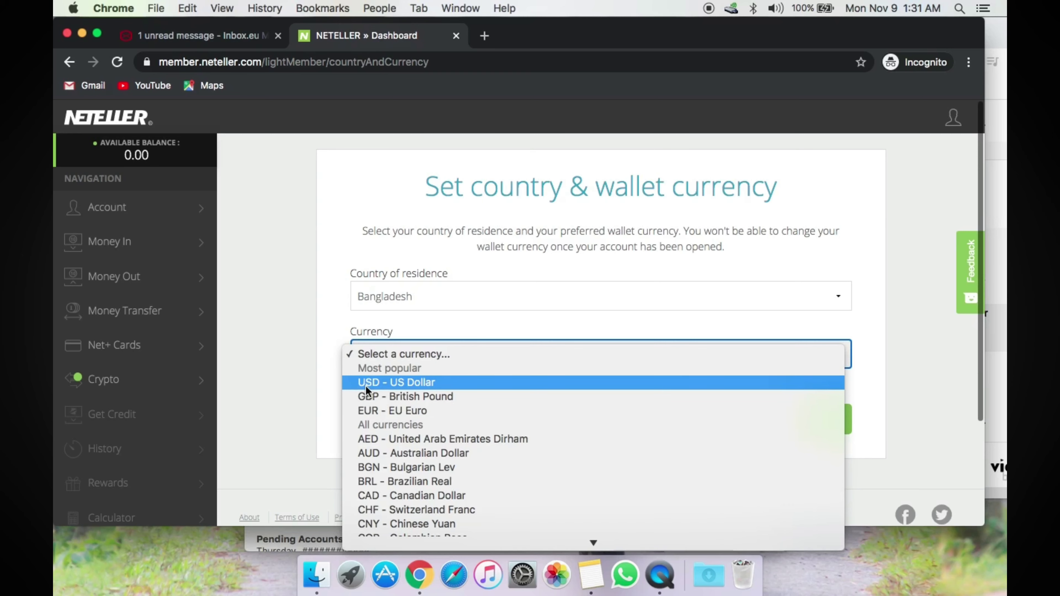
pyautogui.click(460, 381)
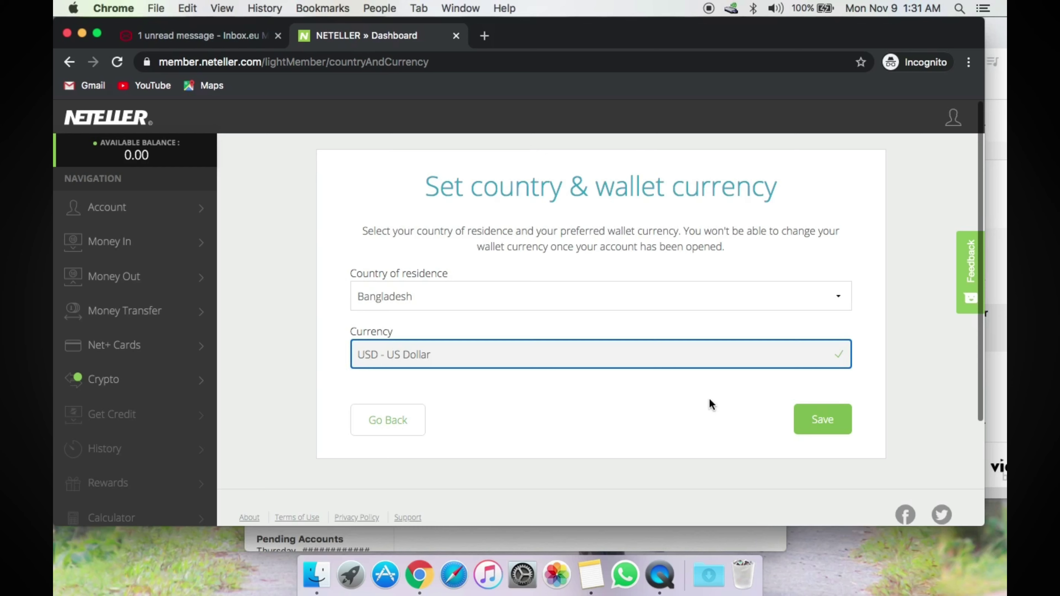
pyautogui.click(841, 430)
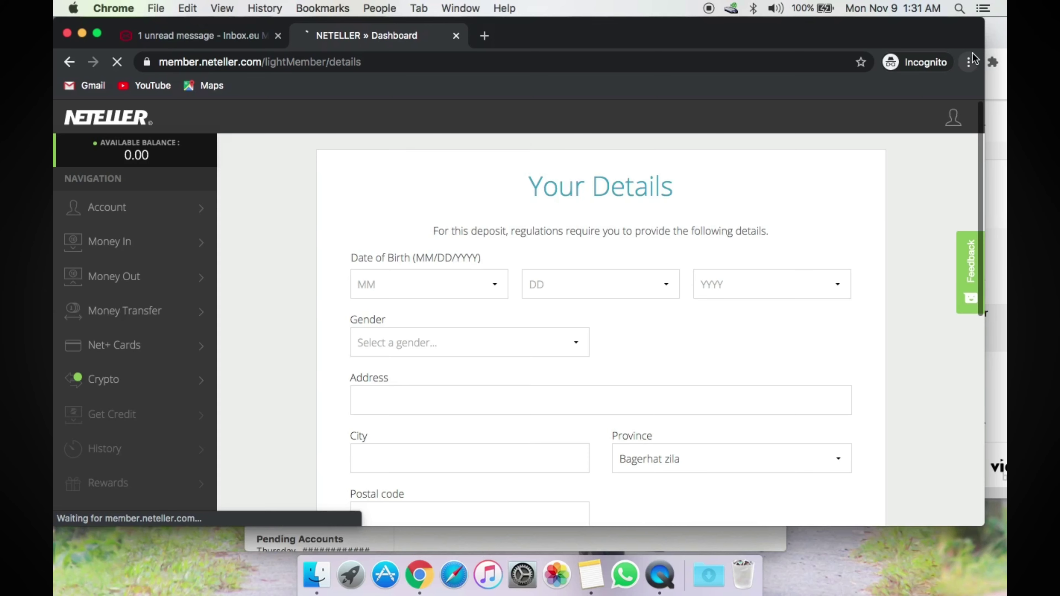
# Zoom the browser page out to 90% and highlight the MM/DD/YYYY date format label
pyautogui.click(969, 62)
pyautogui.click(860, 205)
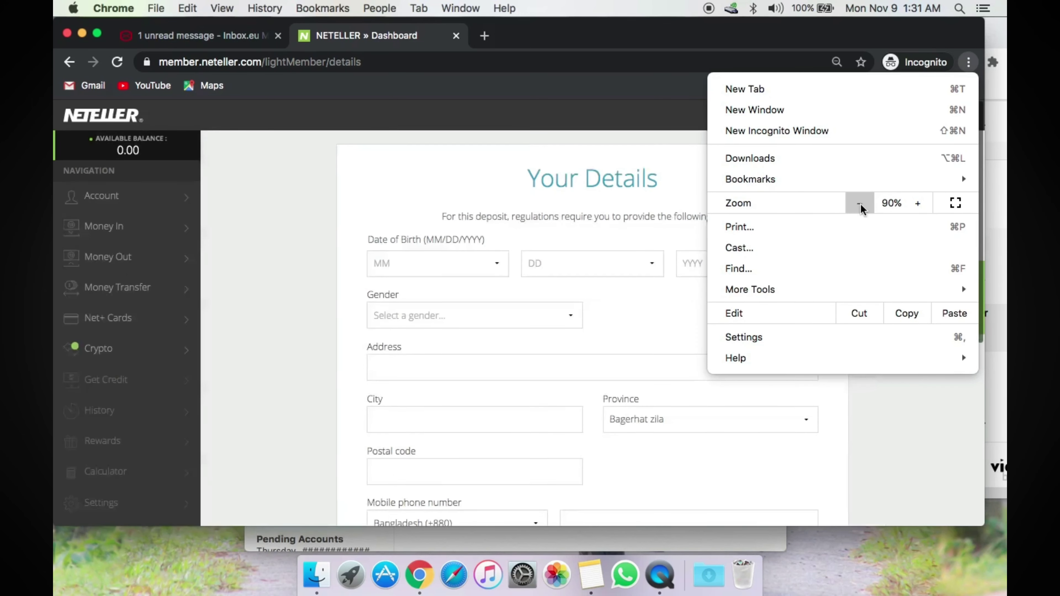
pyautogui.click(445, 175)
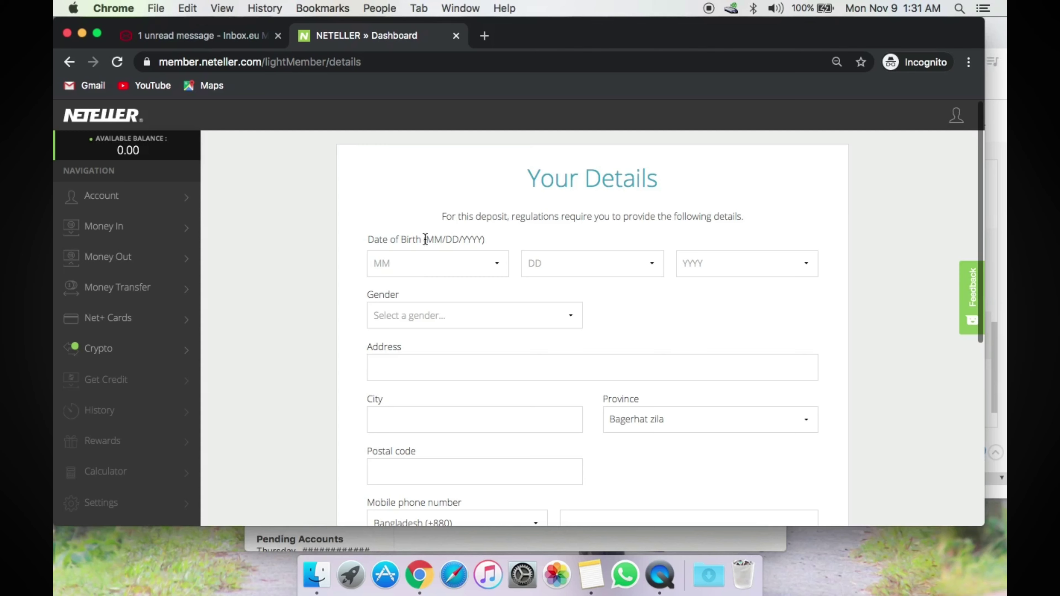
pyautogui.moveTo(426, 239); pyautogui.dragTo(482, 241)
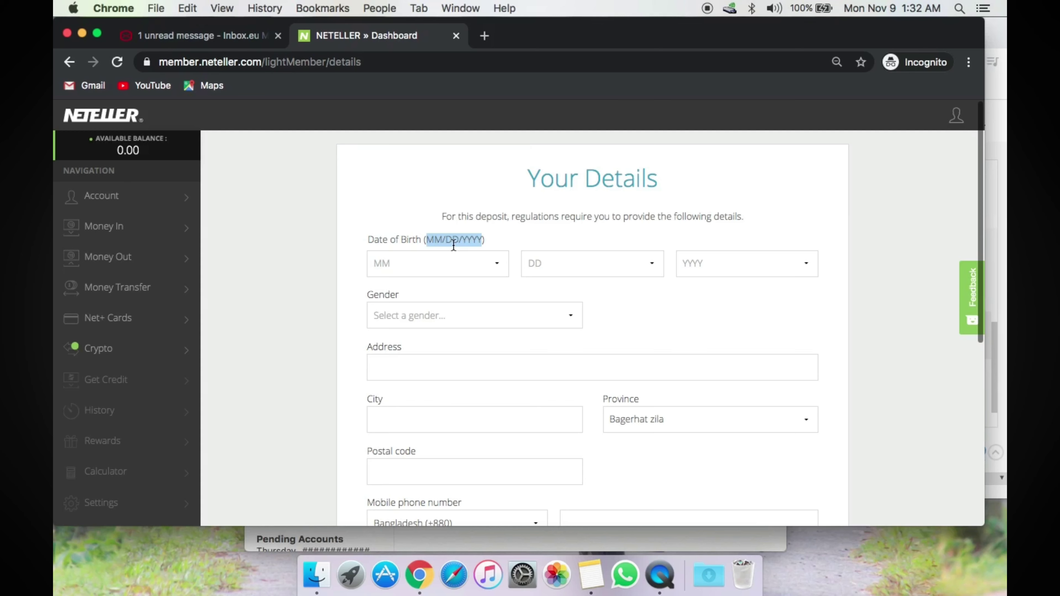
pyautogui.click(464, 275)
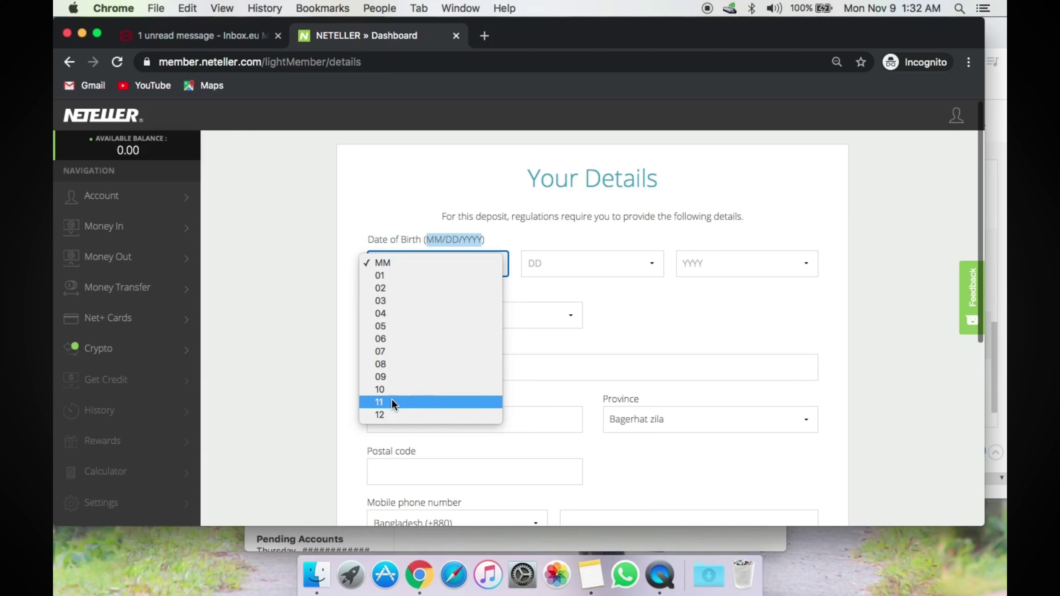
pyautogui.click(423, 405)
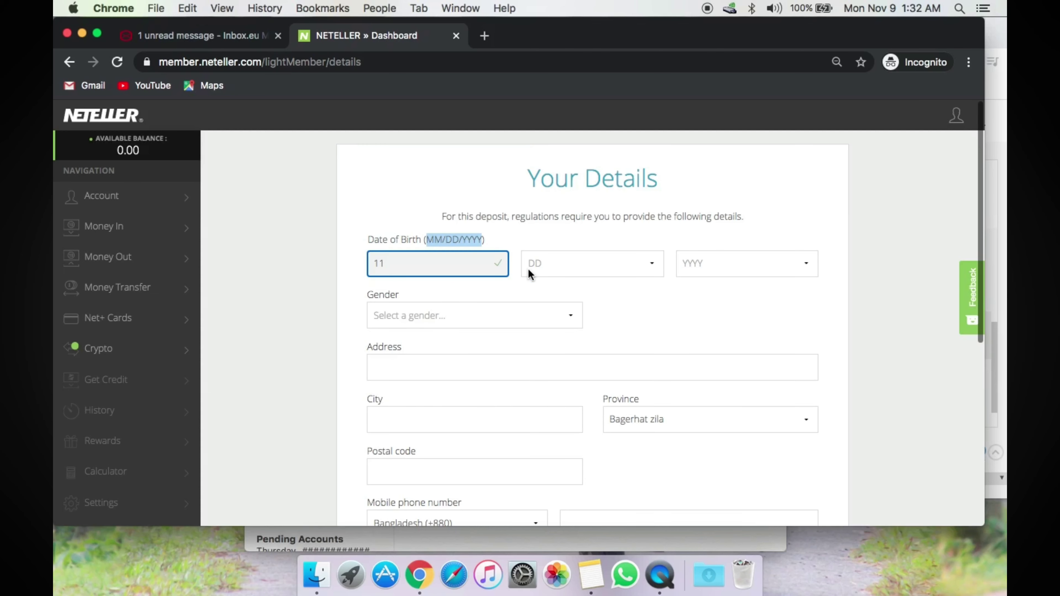
pyautogui.click(486, 269)
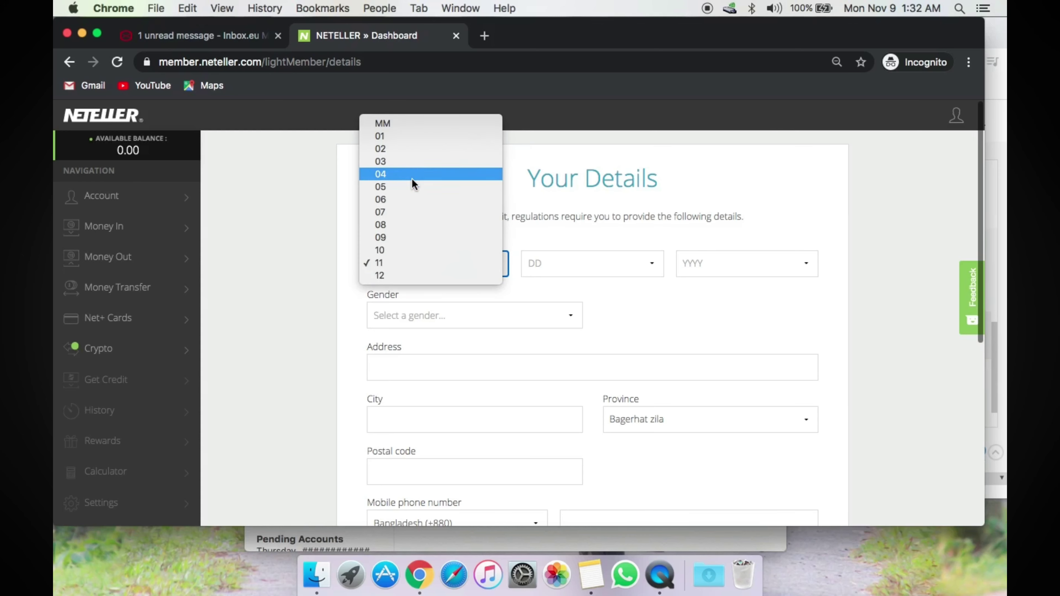
pyautogui.click(436, 261)
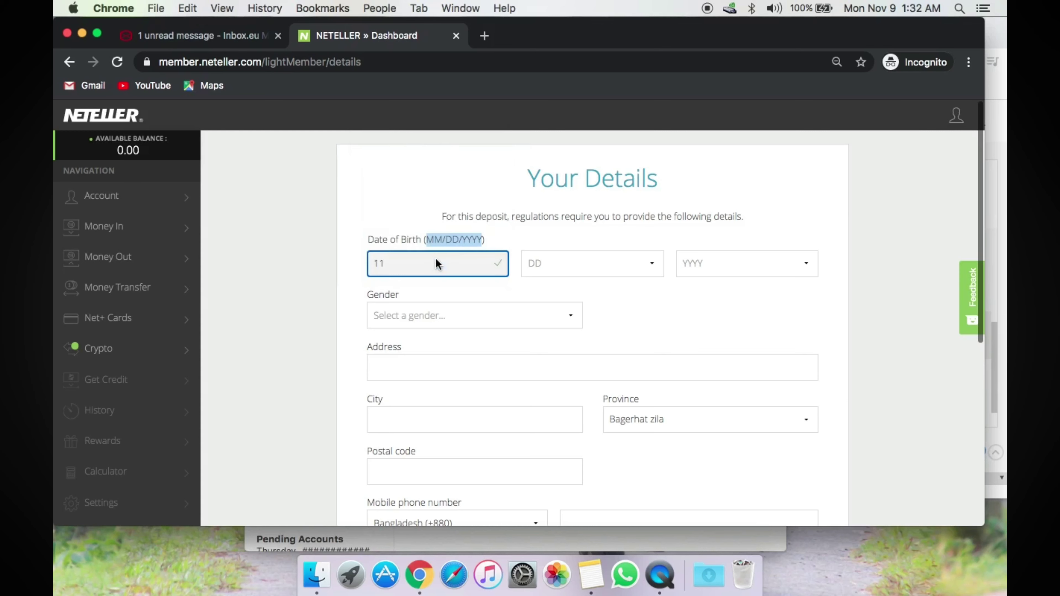
pyautogui.click(587, 264)
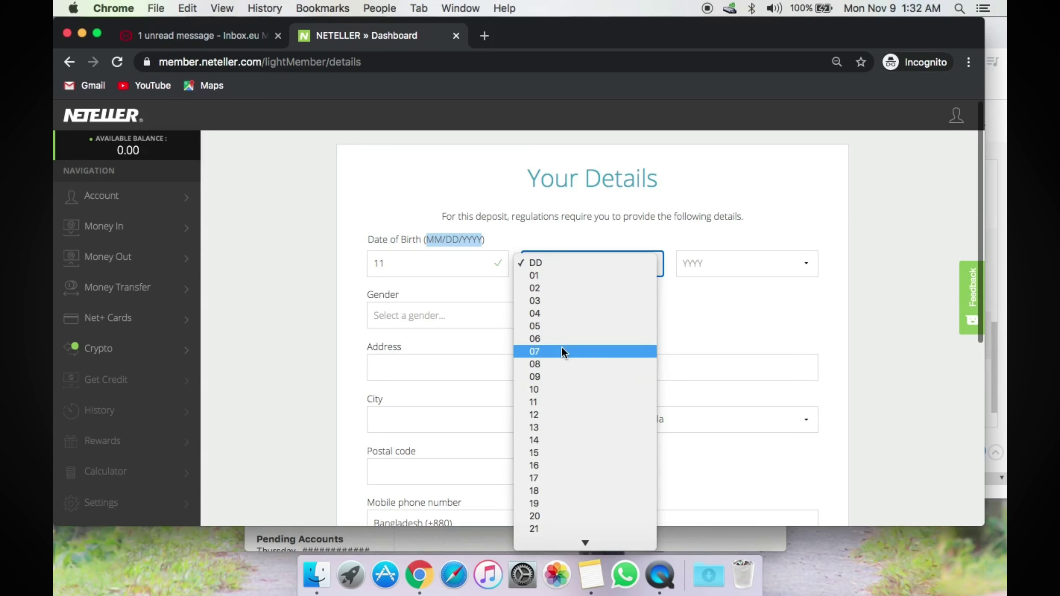
pyautogui.click(546, 329)
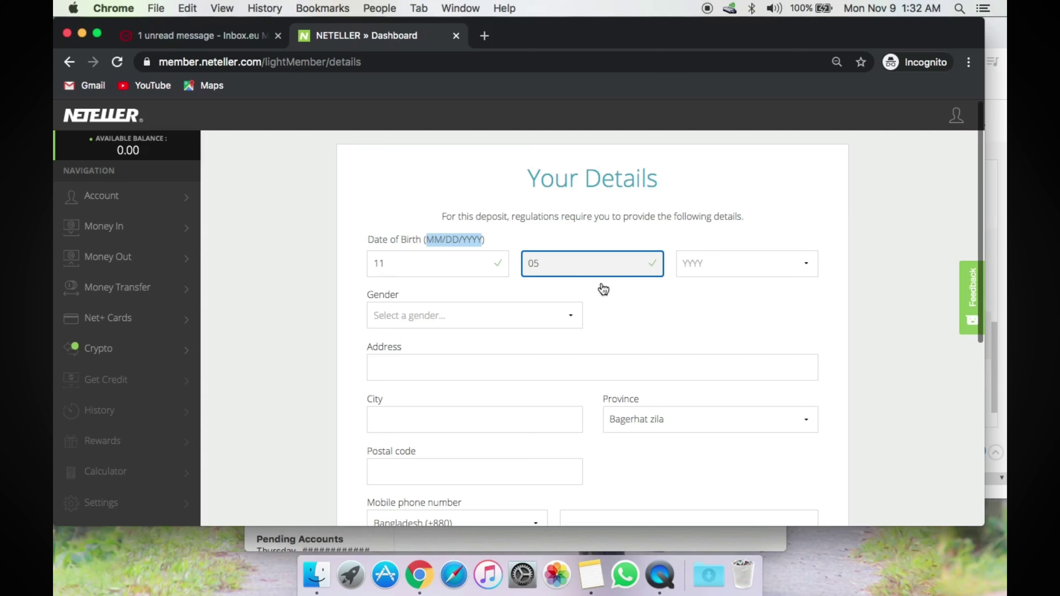
pyautogui.click(748, 267)
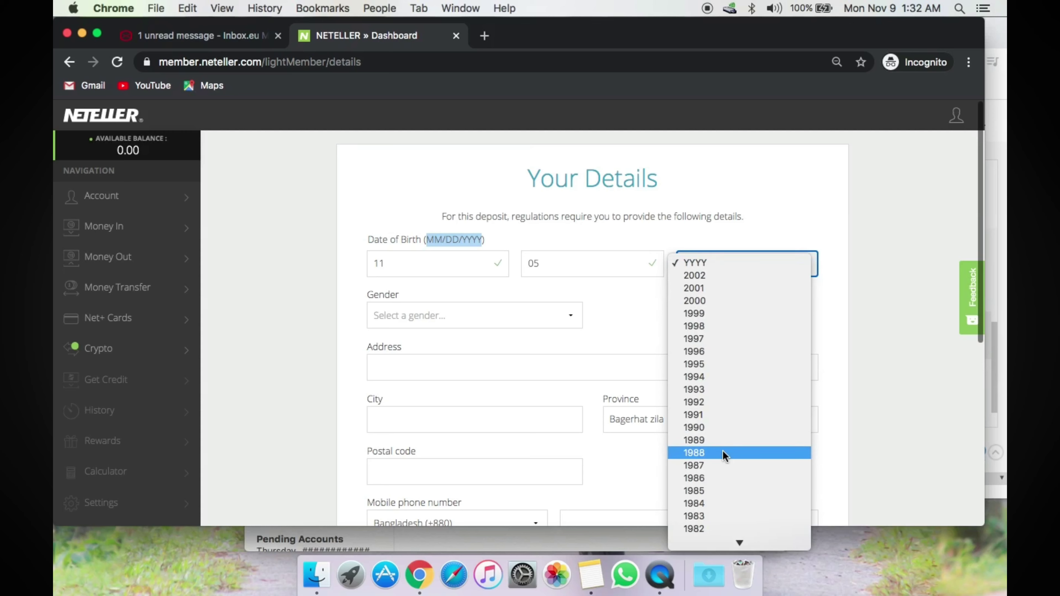
pyautogui.click(714, 426)
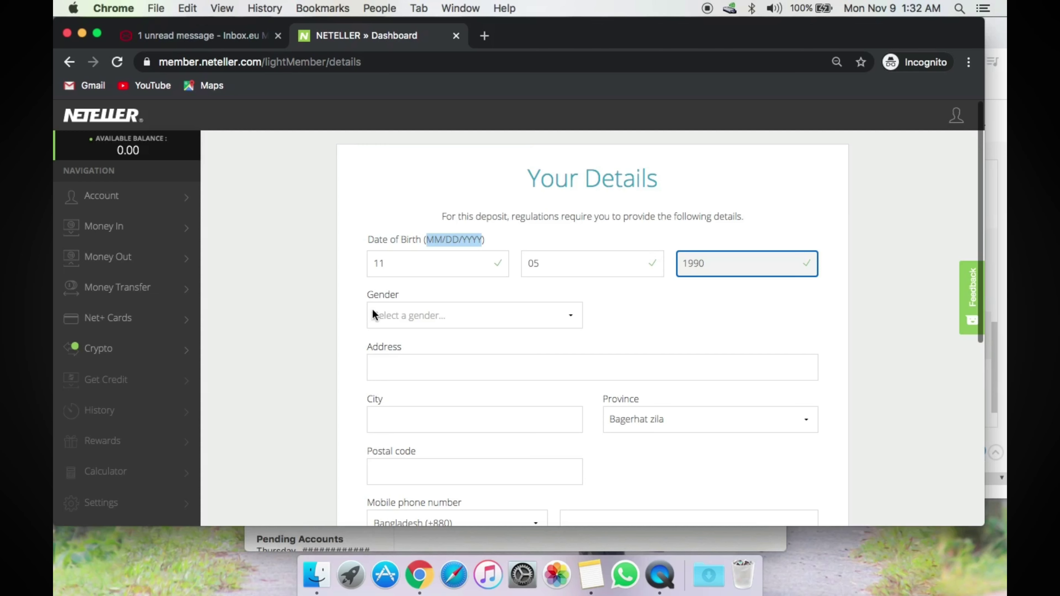
# Choose Male in the Gender dropdown
pyautogui.click(555, 316)
pyautogui.click(613, 309)
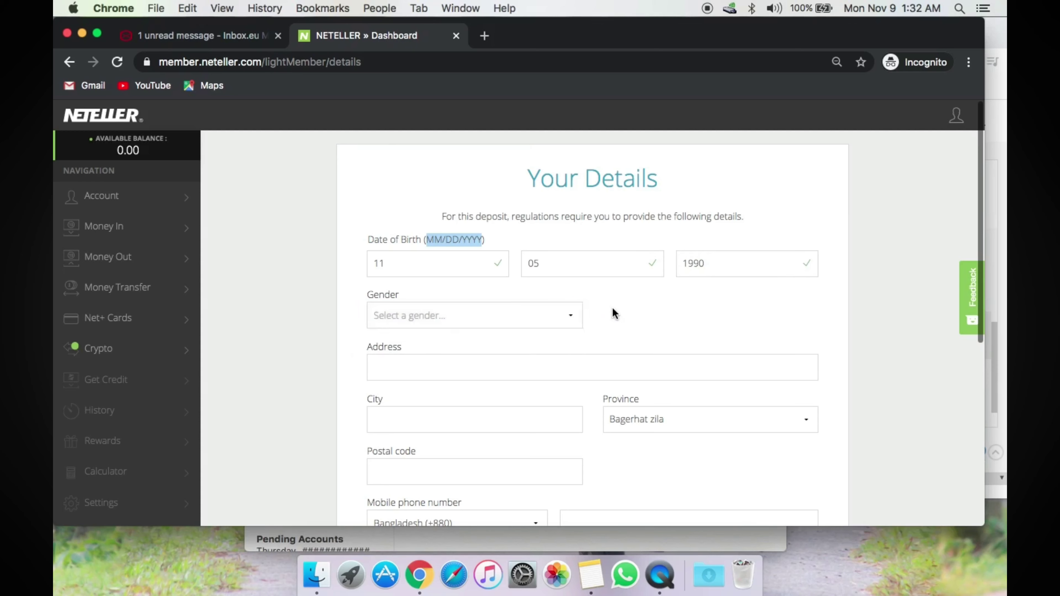
pyautogui.click(519, 248)
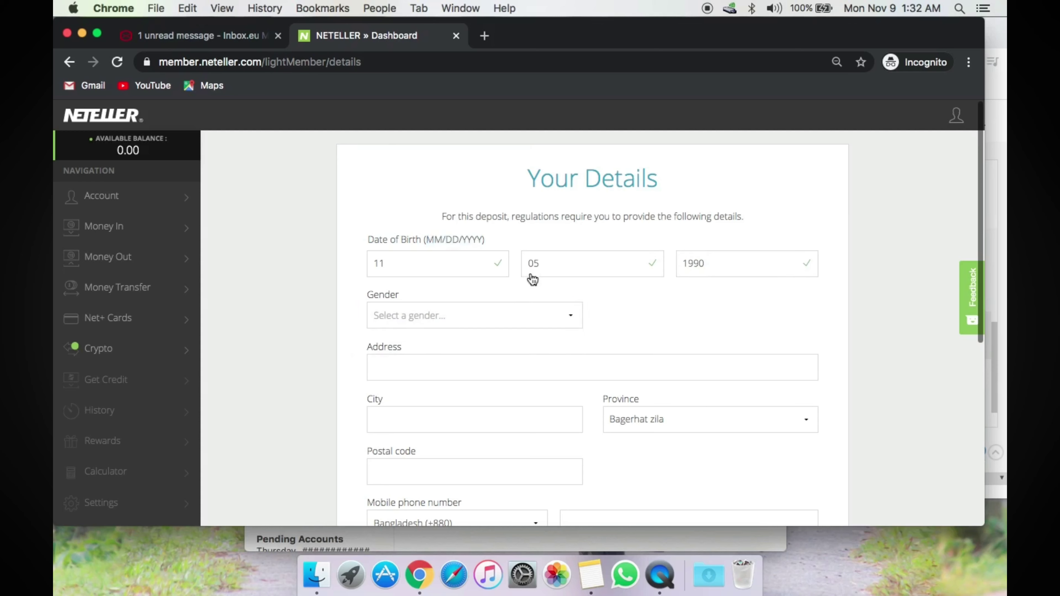
pyautogui.click(561, 320)
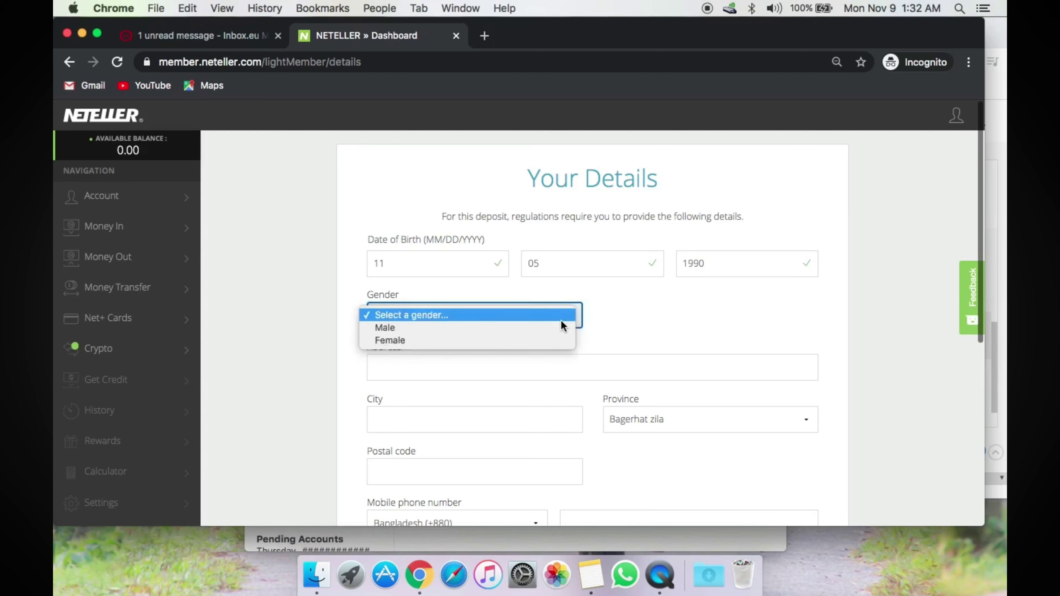
pyautogui.click(419, 330)
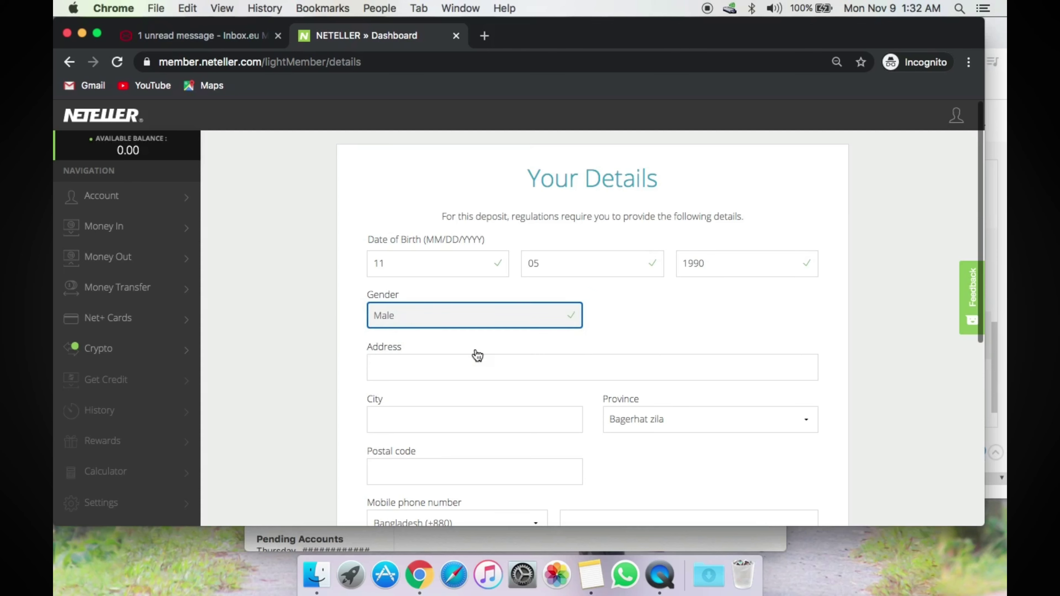
# Enter the street address and the city, correcting typing mistakes along the way
pyautogui.click(469, 364)
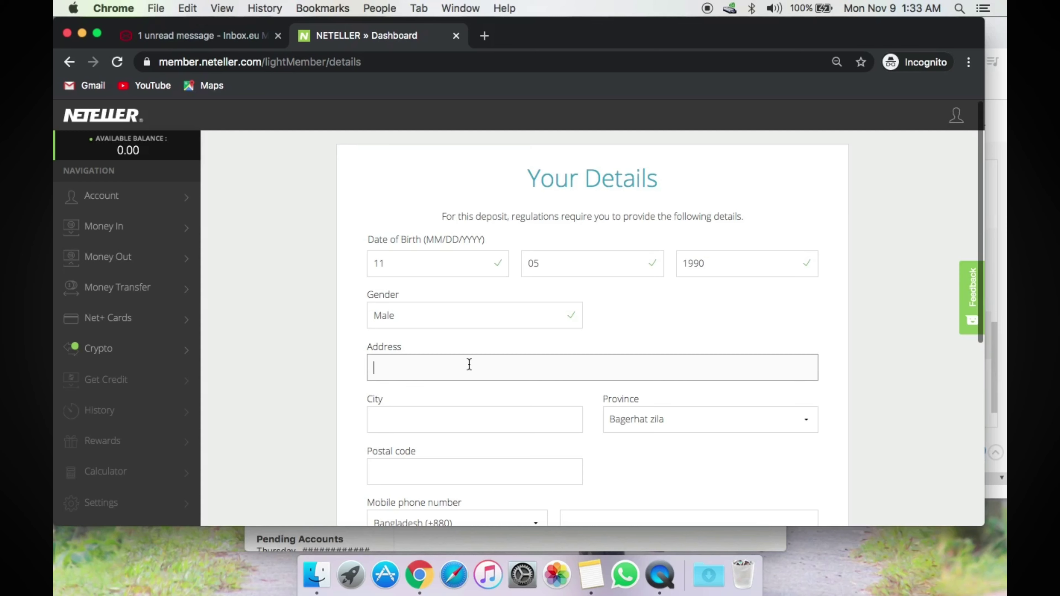
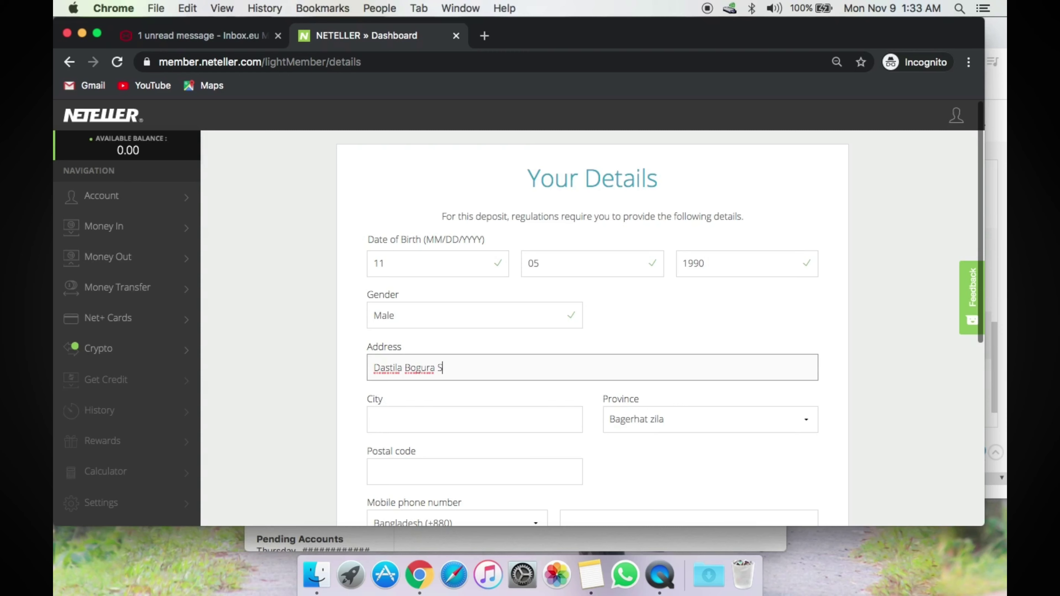
pyautogui.press('Tab')
pyautogui.write('B')
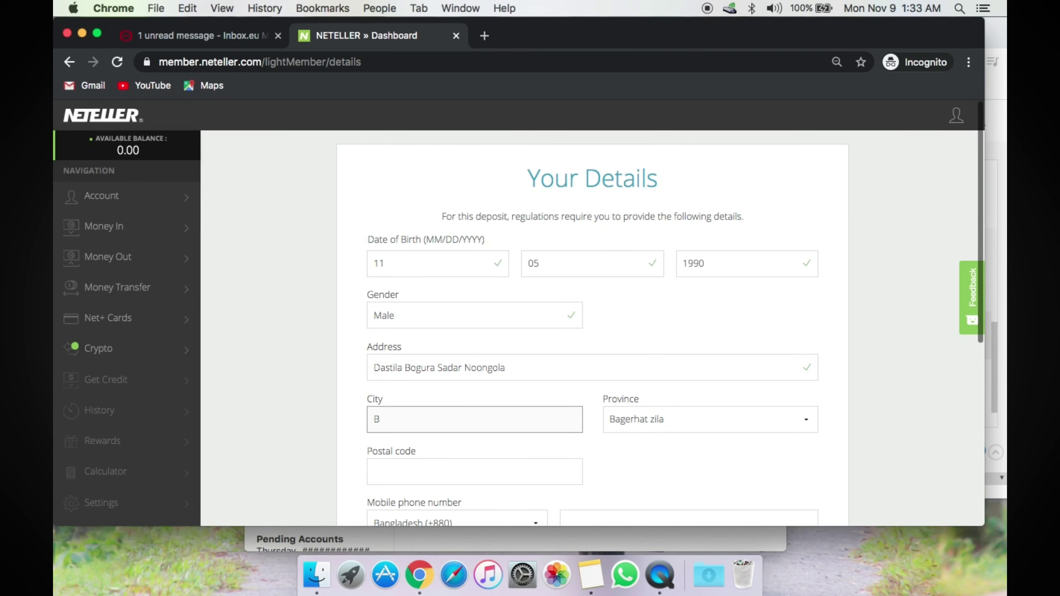
pyautogui.write('ogra Sadar')
# Choose Bogra zila as province, enter the postal code and mobile number, then submit
pyautogui.click(711, 417)
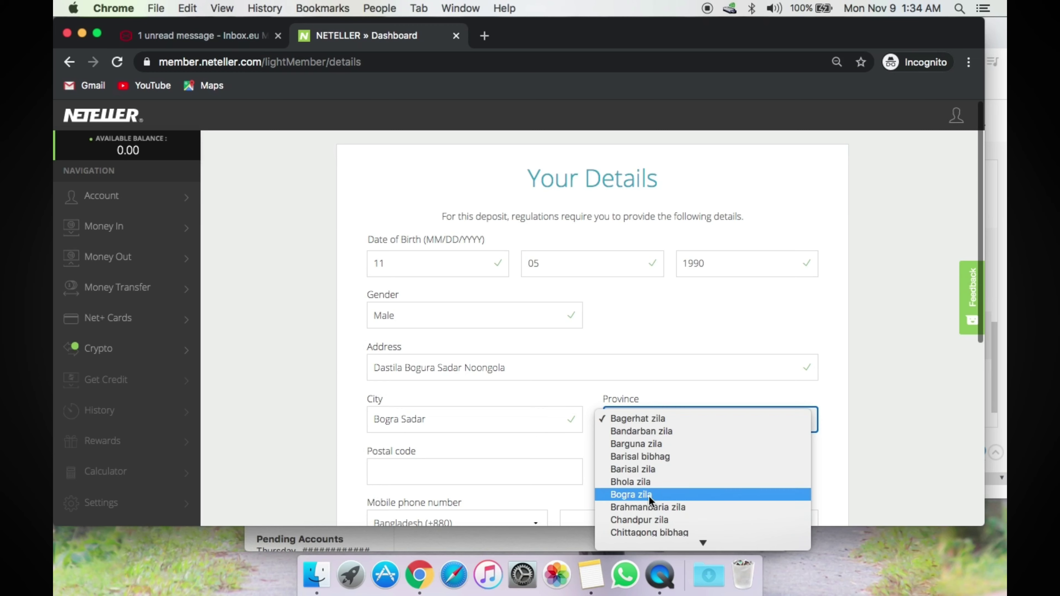
pyautogui.click(666, 500)
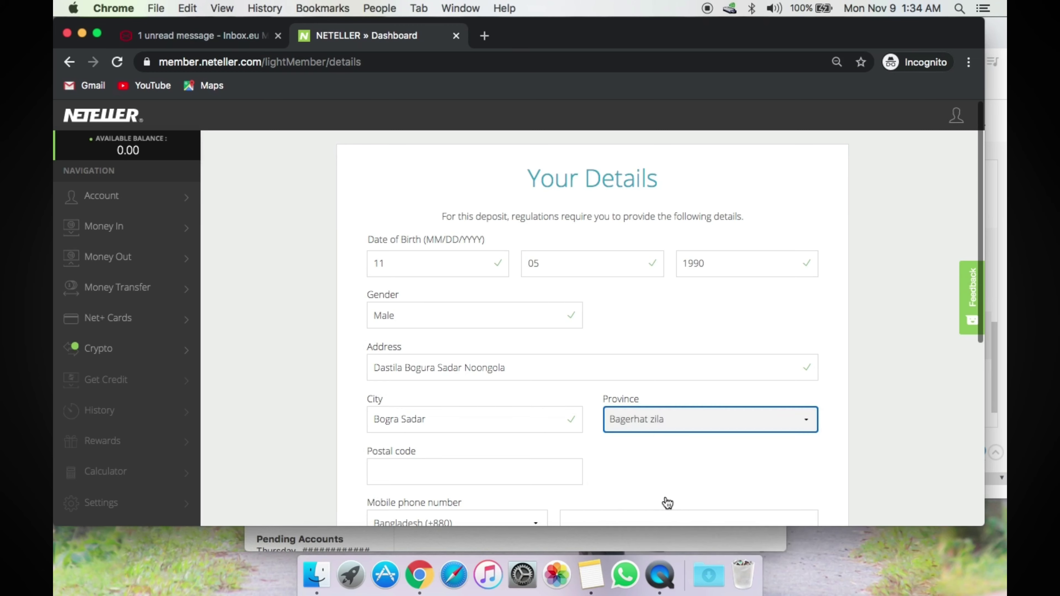
pyautogui.scroll(-5, 601, 436)
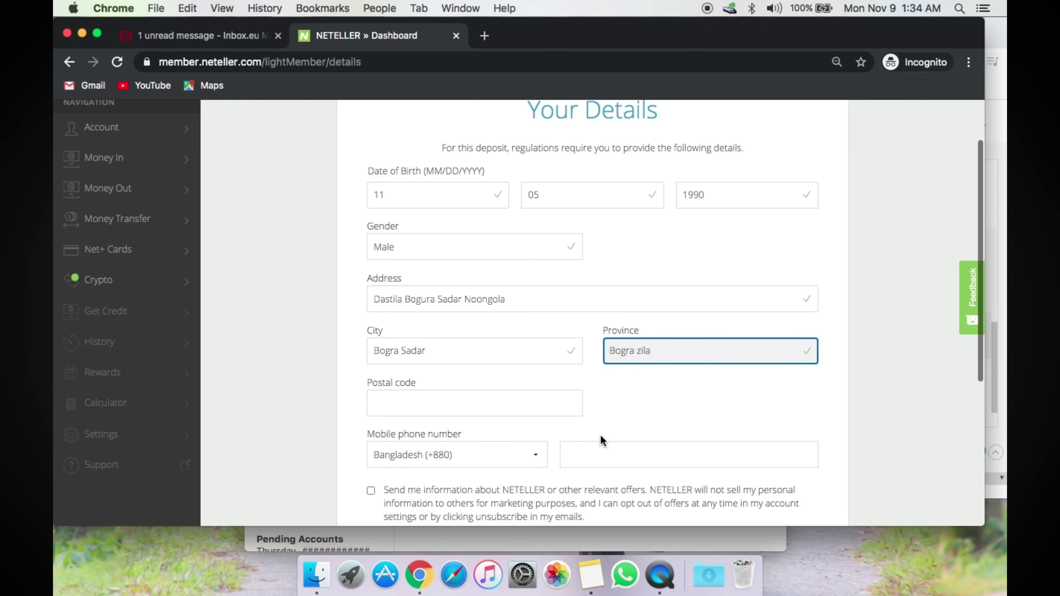
pyautogui.scroll(-1, 600, 434)
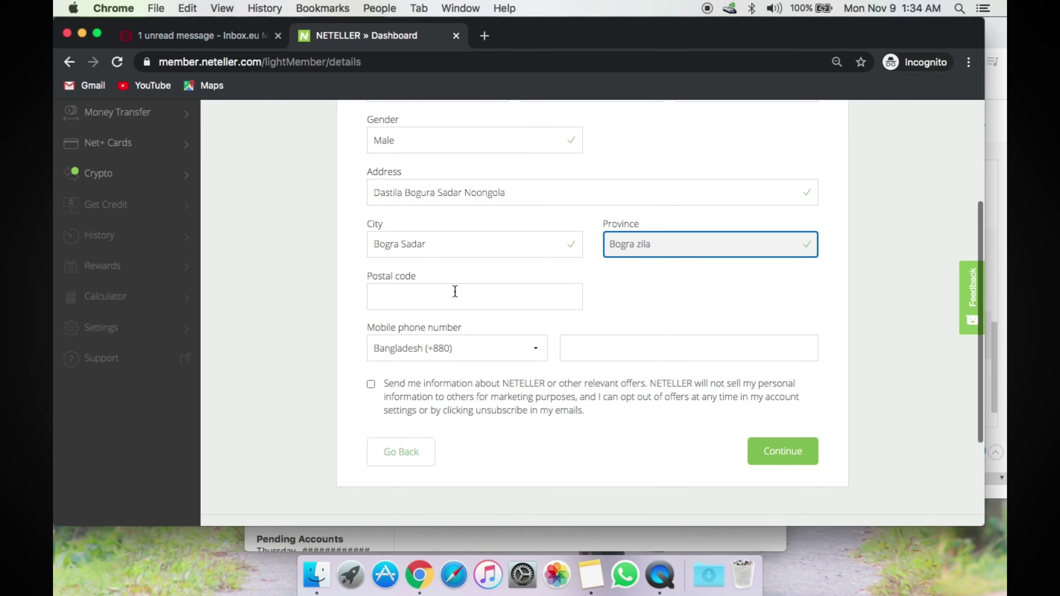
pyautogui.click(479, 297)
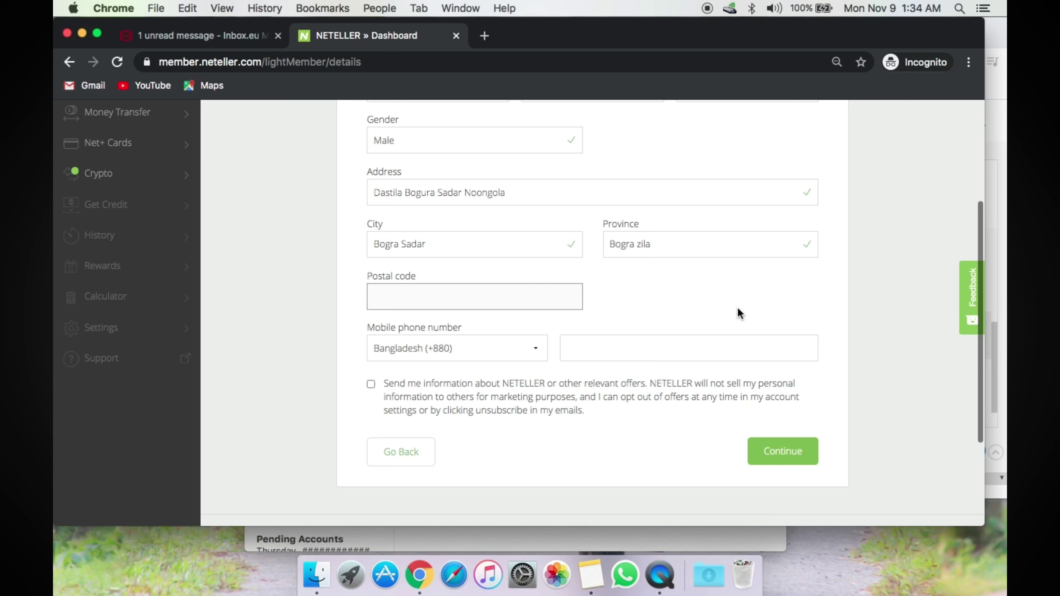
pyautogui.write('5800')
pyautogui.click(605, 348)
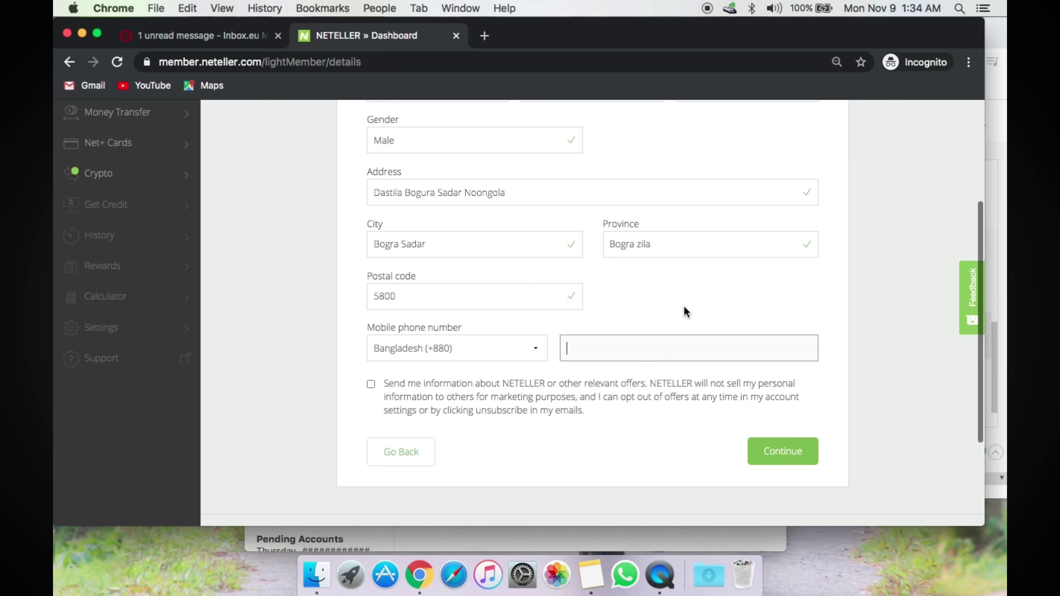
pyautogui.write('1748896')
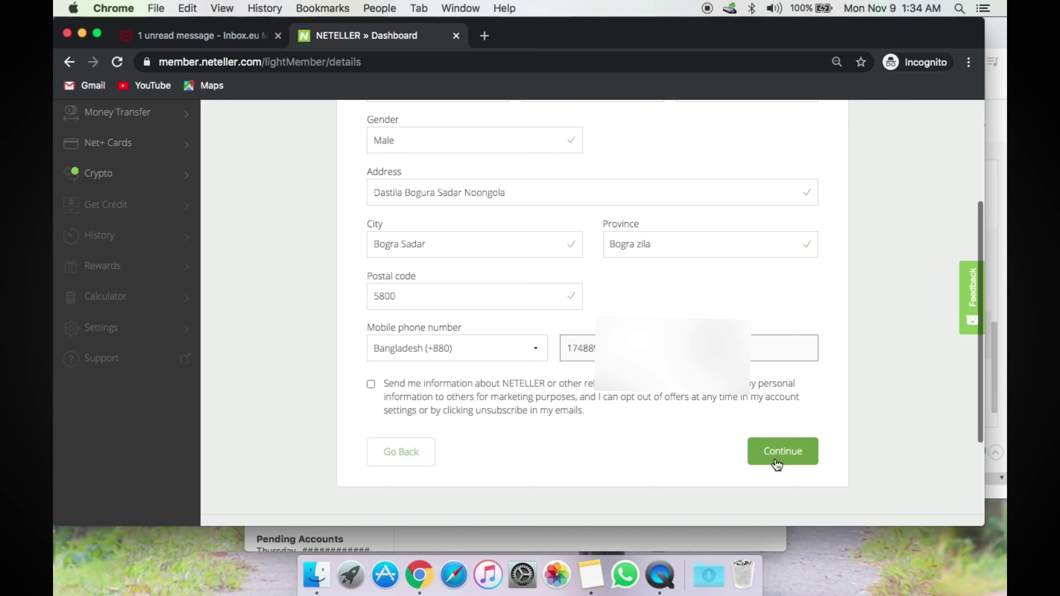
pyautogui.click(796, 452)
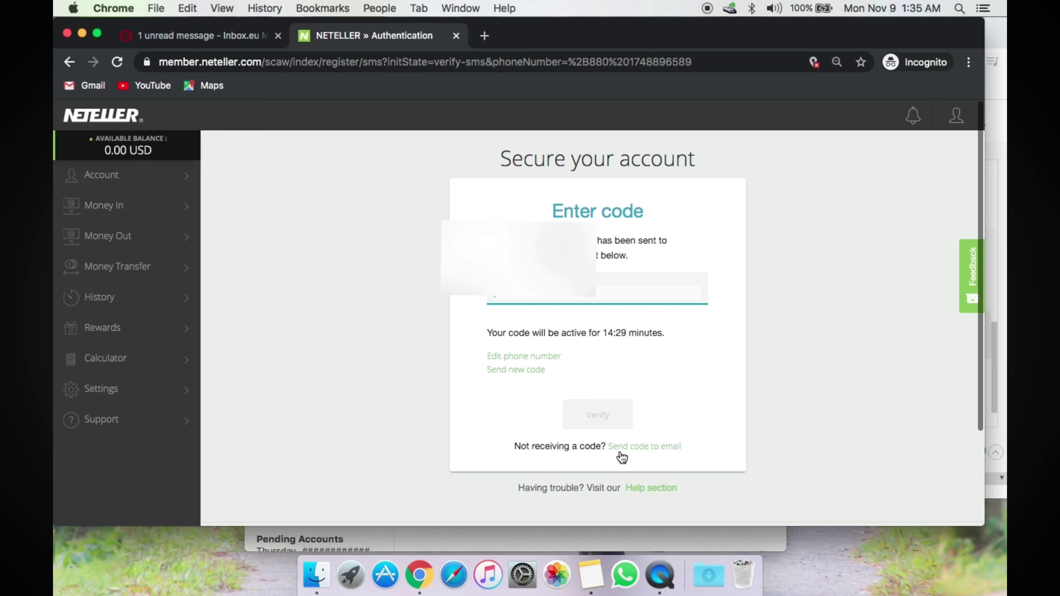
# Request the verification code by e-mail via 'Send code to email' instead of SMS
pyautogui.click(663, 454)
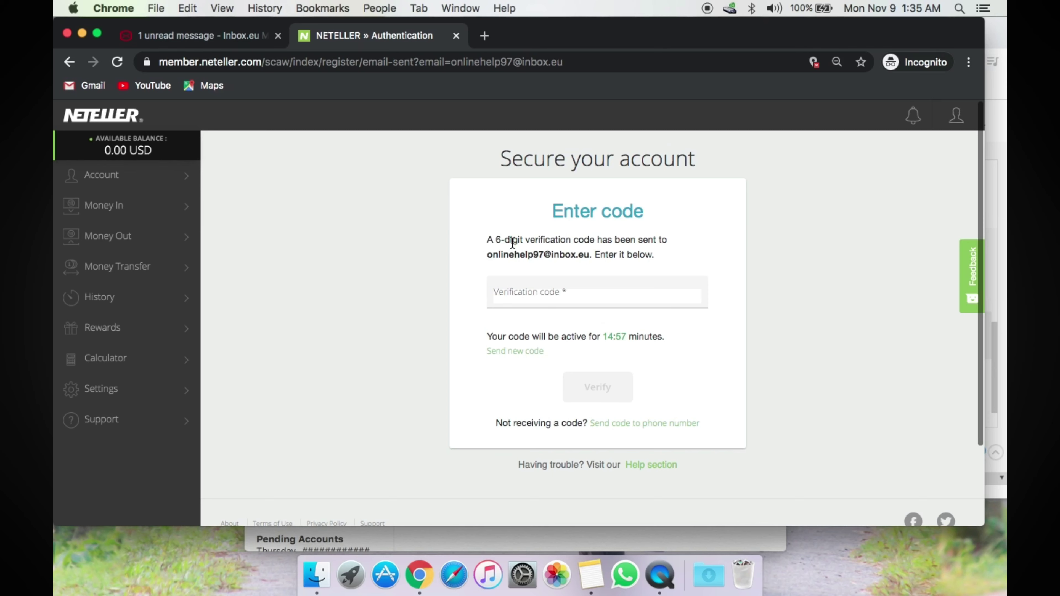
pyautogui.moveTo(485, 237); pyautogui.dragTo(657, 257)
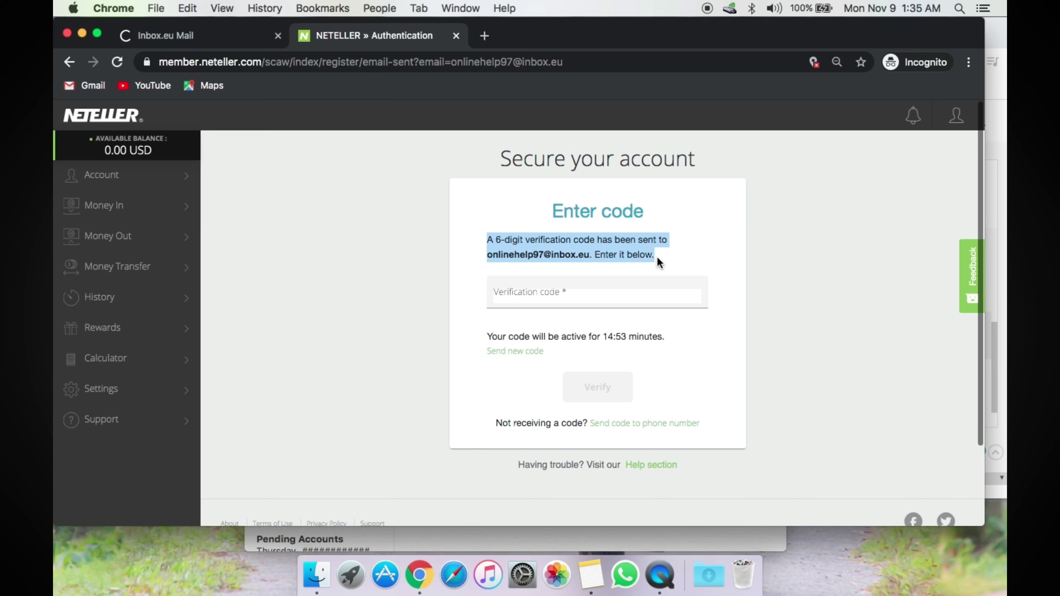
pyautogui.click(482, 264)
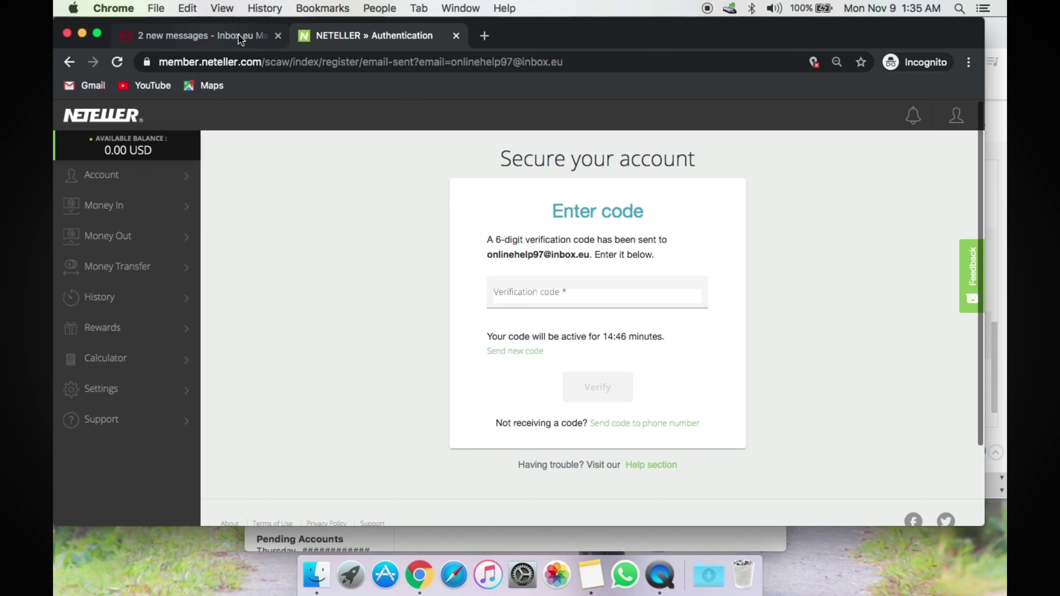
# Open the Email verification message in inbox.eu Mail, select its code, and return to NETELLER
pyautogui.click(201, 37)
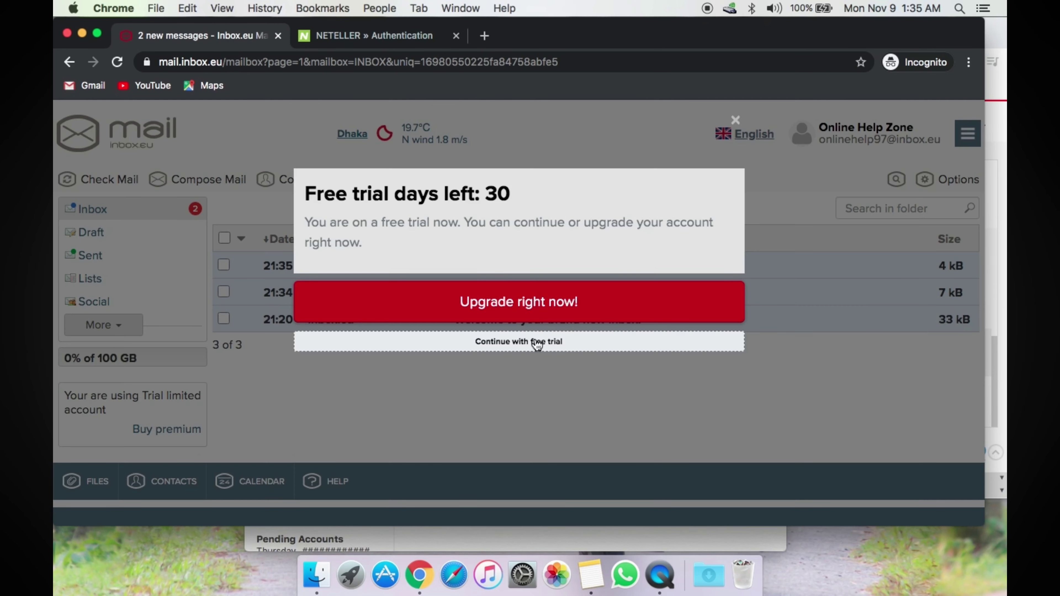
pyautogui.click(537, 345)
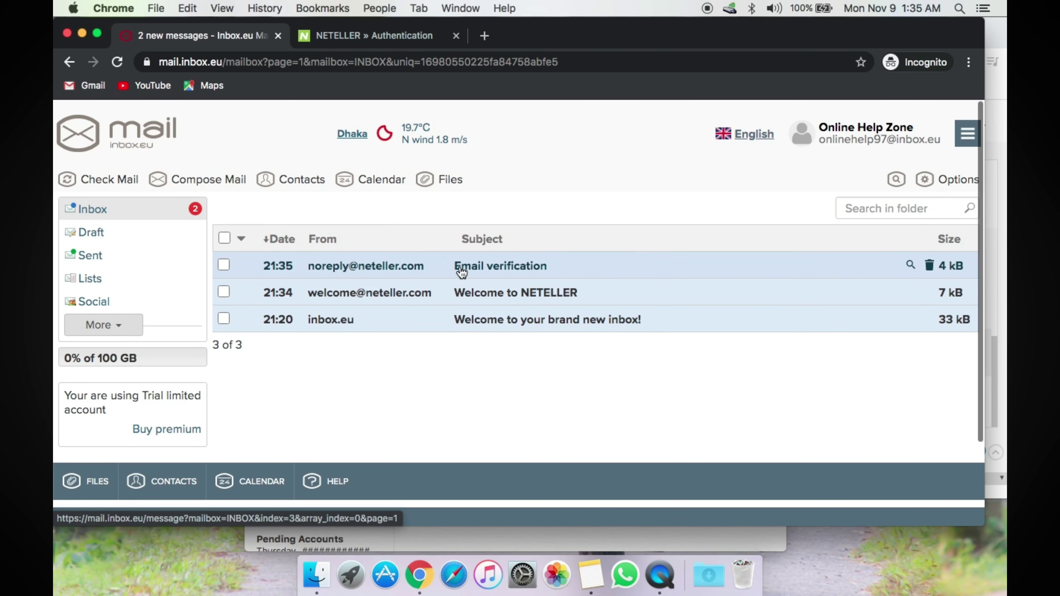
pyautogui.click(543, 268)
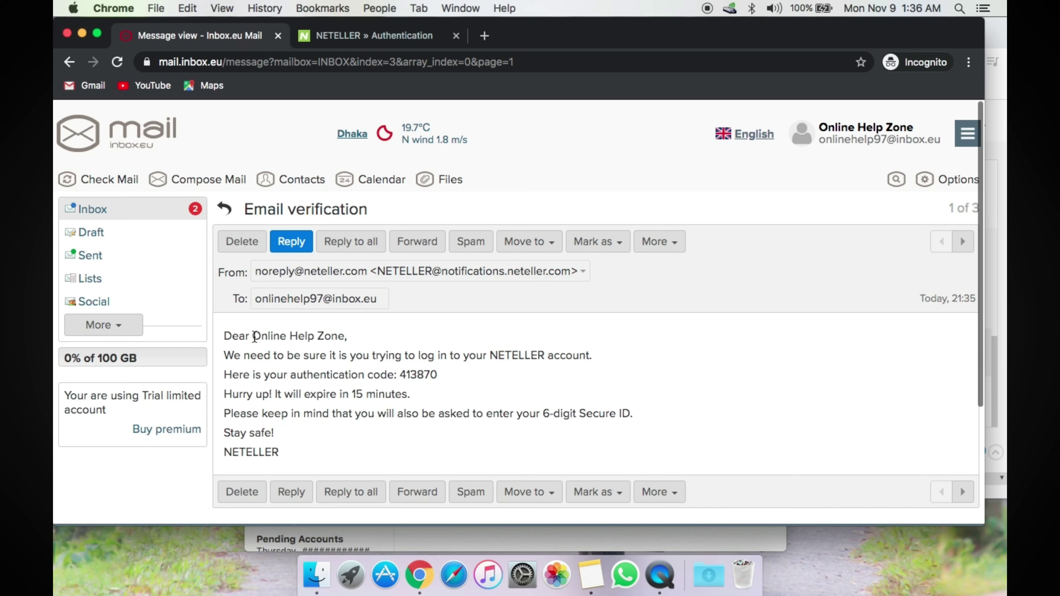
pyautogui.moveTo(254, 336); pyautogui.dragTo(337, 332)
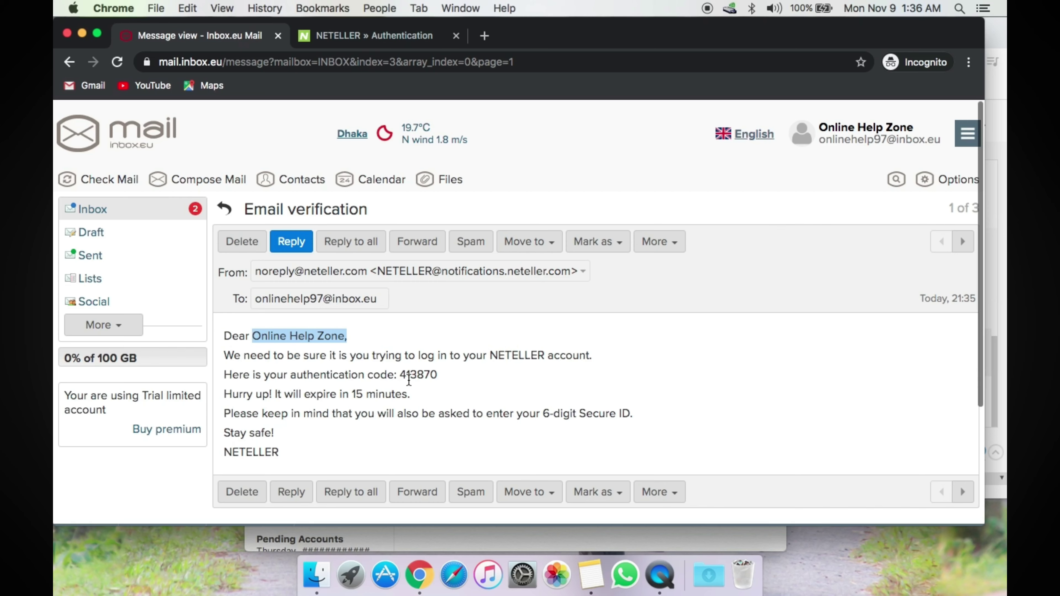
pyautogui.doubleClick(415, 376)
pyautogui.press('super+c')
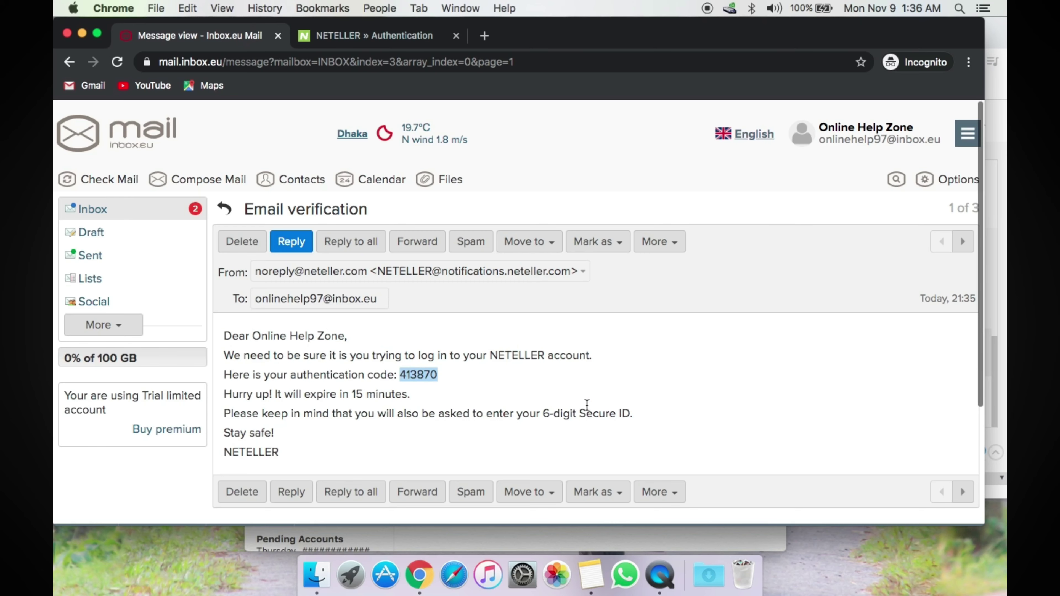
pyautogui.click(384, 41)
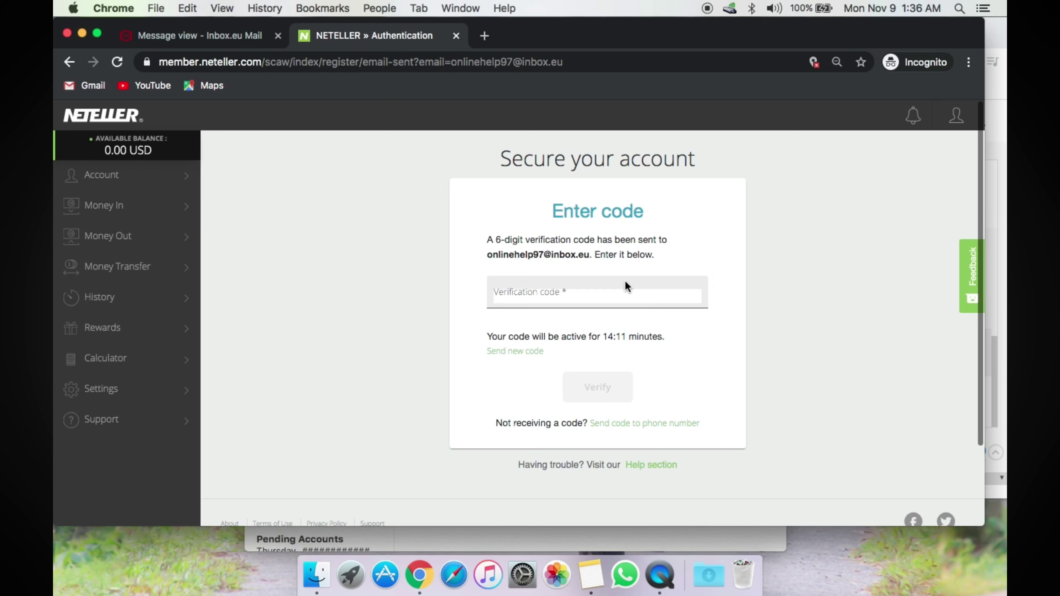
# Paste the e-mailed code into the Verification code field and verify it
pyautogui.click(584, 295)
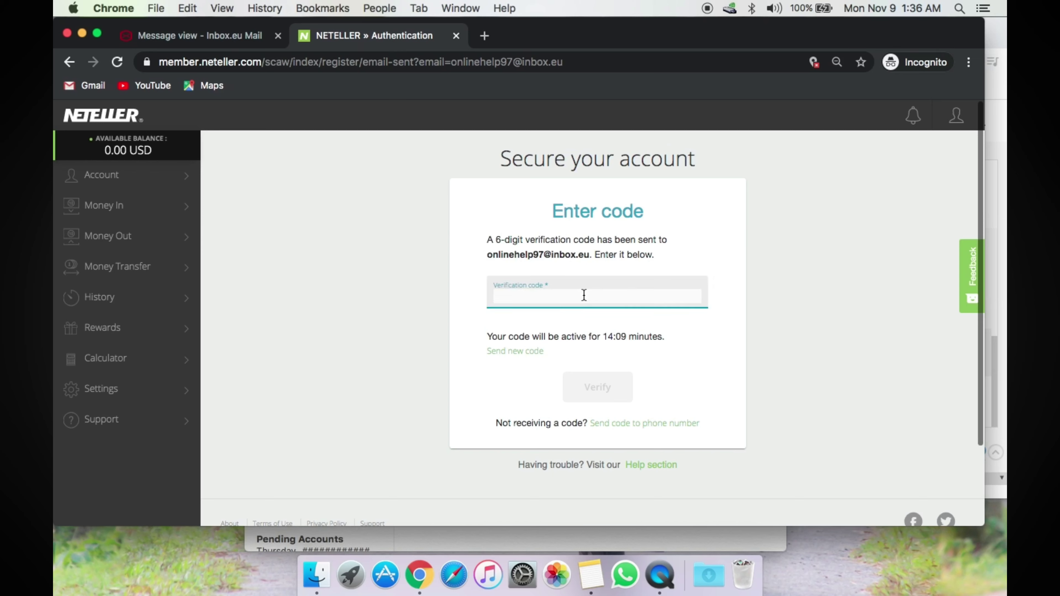
pyautogui.press('super+v')
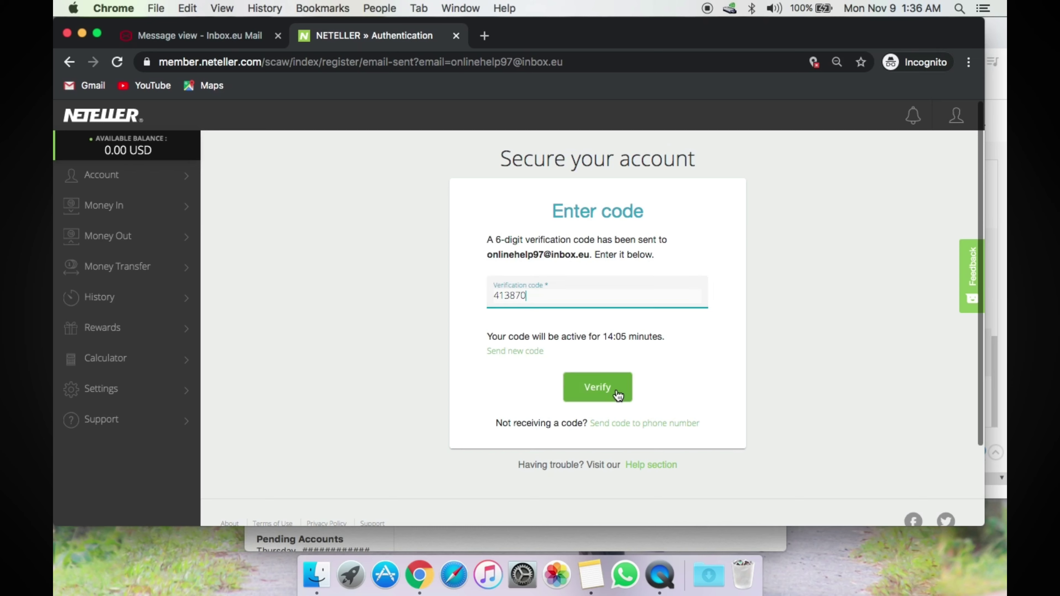
pyautogui.click(582, 395)
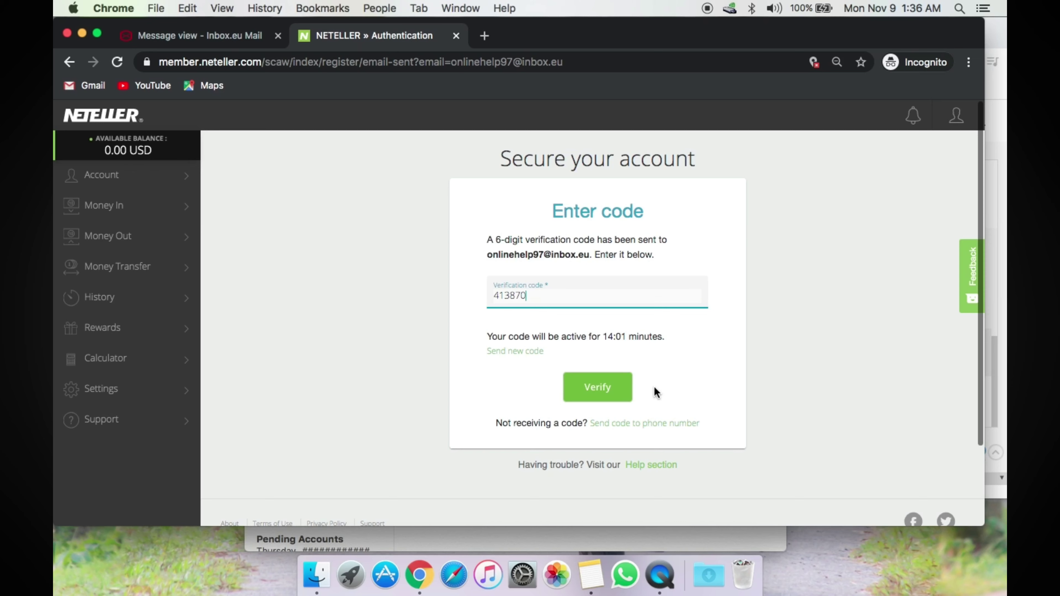
pyautogui.click(609, 386)
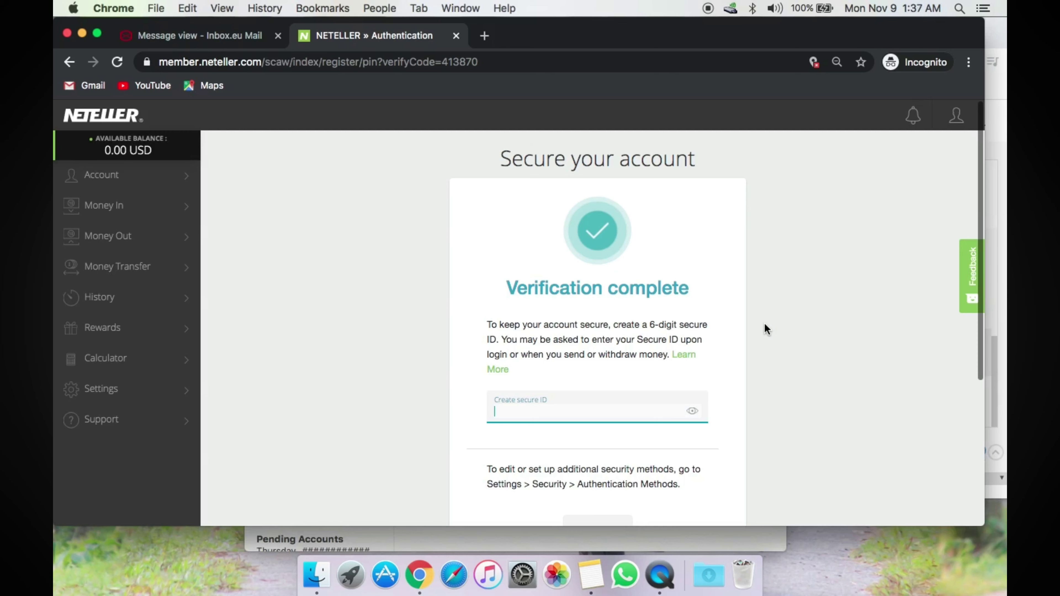
# Enter a 6-digit secure ID in the Create secure ID field and save it
pyautogui.scroll(-3, 765, 324)
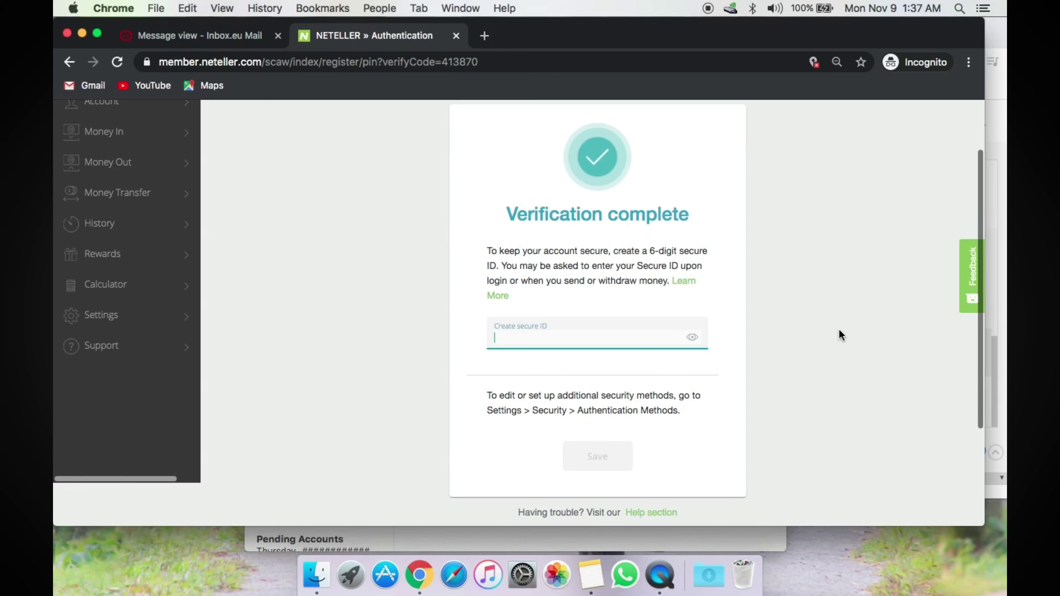
pyautogui.write('••••56')
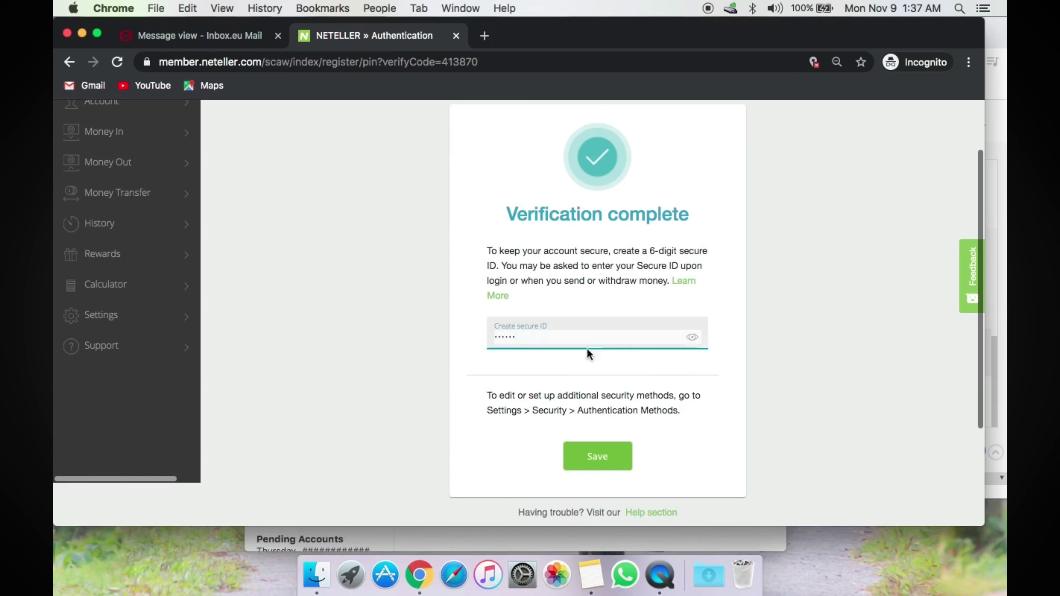
pyautogui.click(621, 458)
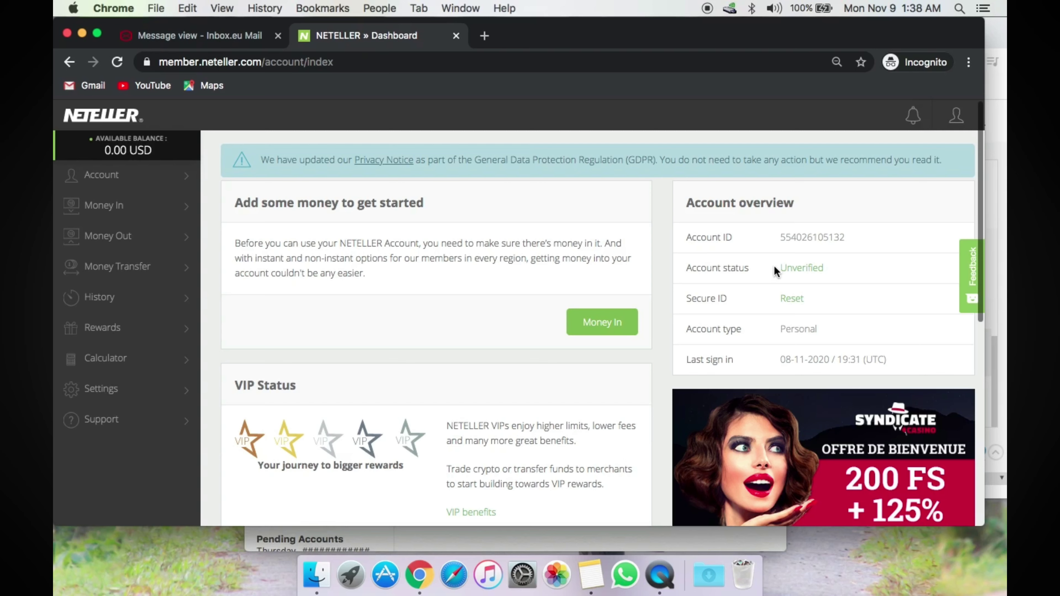
# Inspect the Account overview's Unverified status, then go to the Settings page
pyautogui.moveTo(774, 270); pyautogui.dragTo(840, 274)
pyautogui.click(750, 273)
pyautogui.moveTo(772, 271); pyautogui.dragTo(669, 274)
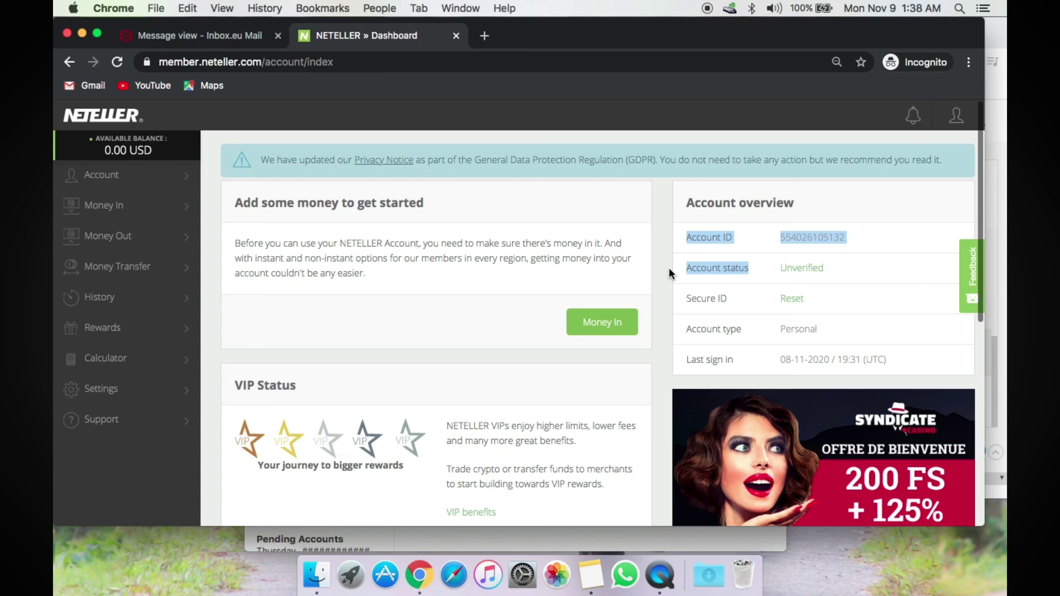
pyautogui.click(899, 288)
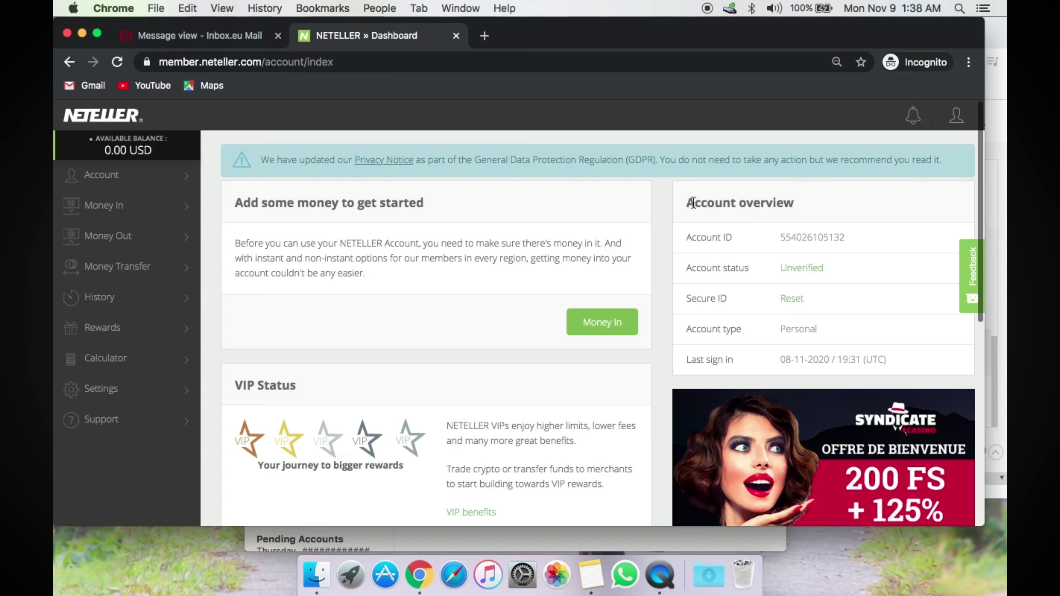
pyautogui.moveTo(693, 203); pyautogui.dragTo(800, 208)
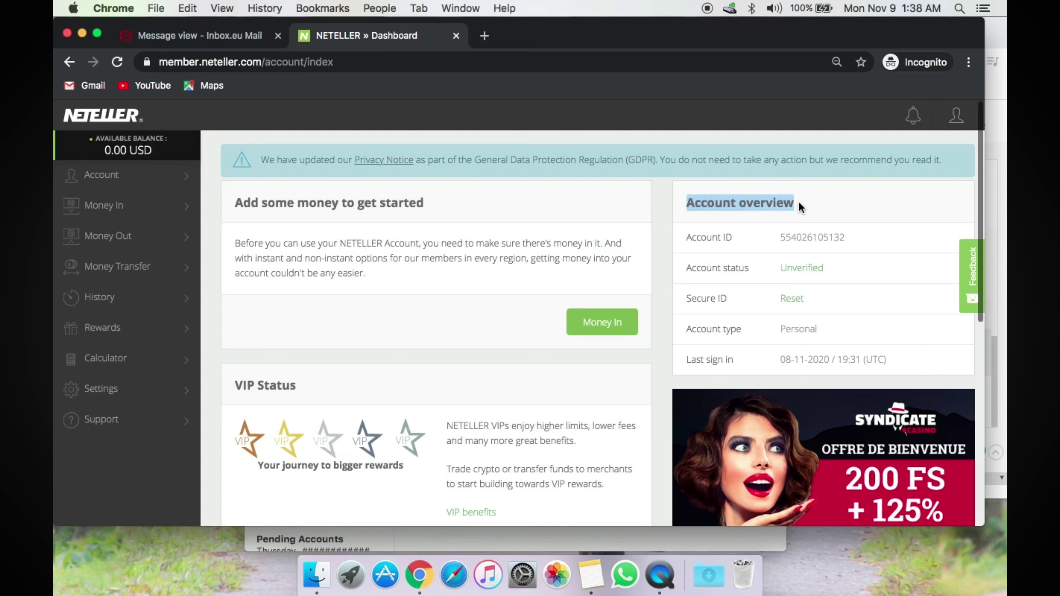
pyautogui.click(832, 282)
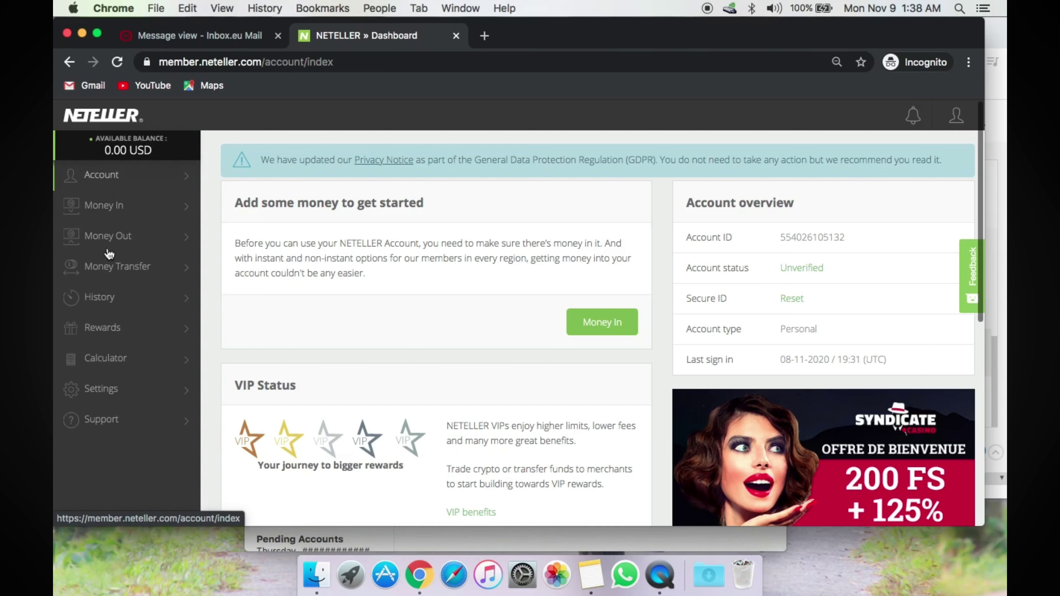
pyautogui.click(143, 395)
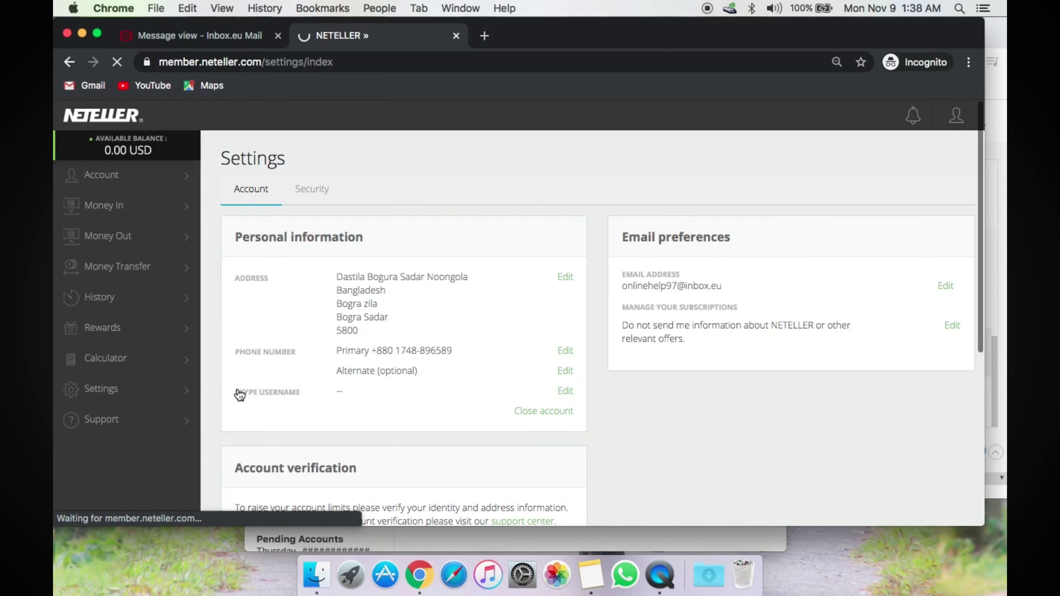
# Scroll the desktop Settings page to check the Unverified account verification status
pyautogui.scroll(-5, 334, 389)
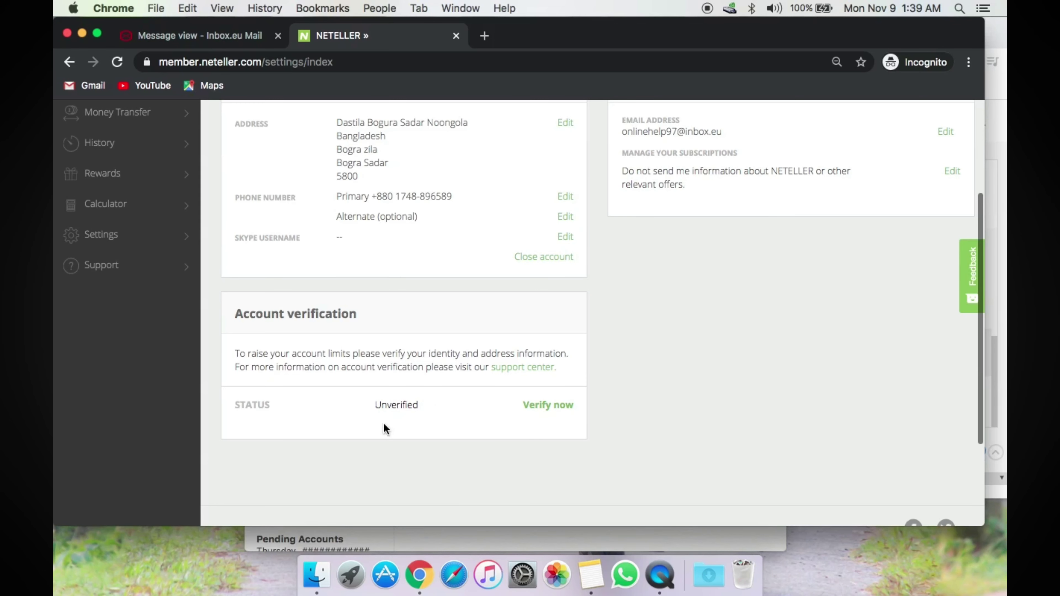
pyautogui.scroll(3, 383, 423)
pyautogui.scroll(-1, 383, 422)
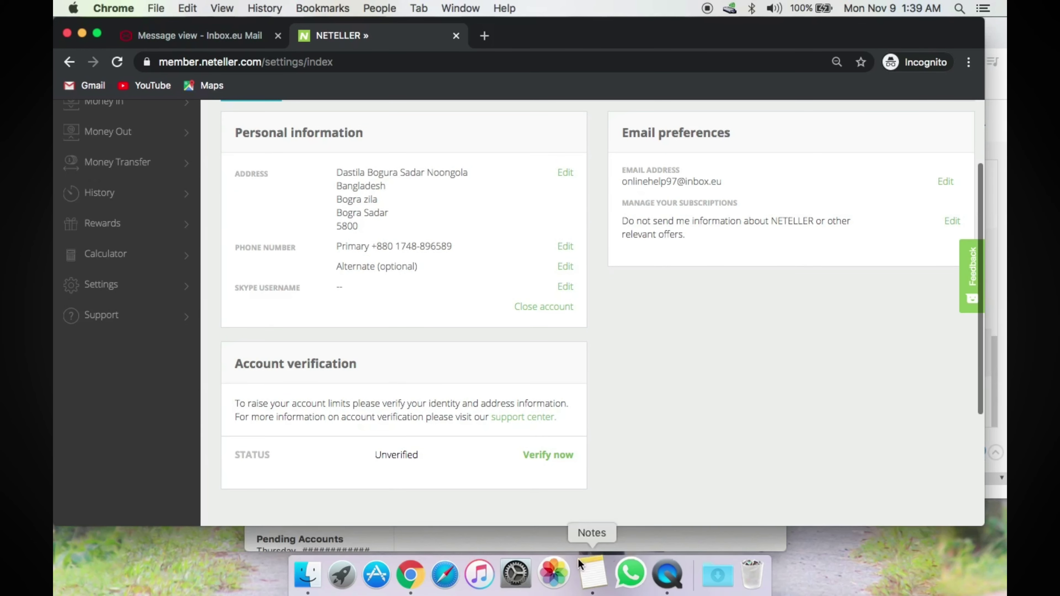
pyautogui.scroll(1, 383, 422)
pyautogui.scroll(-1, 383, 423)
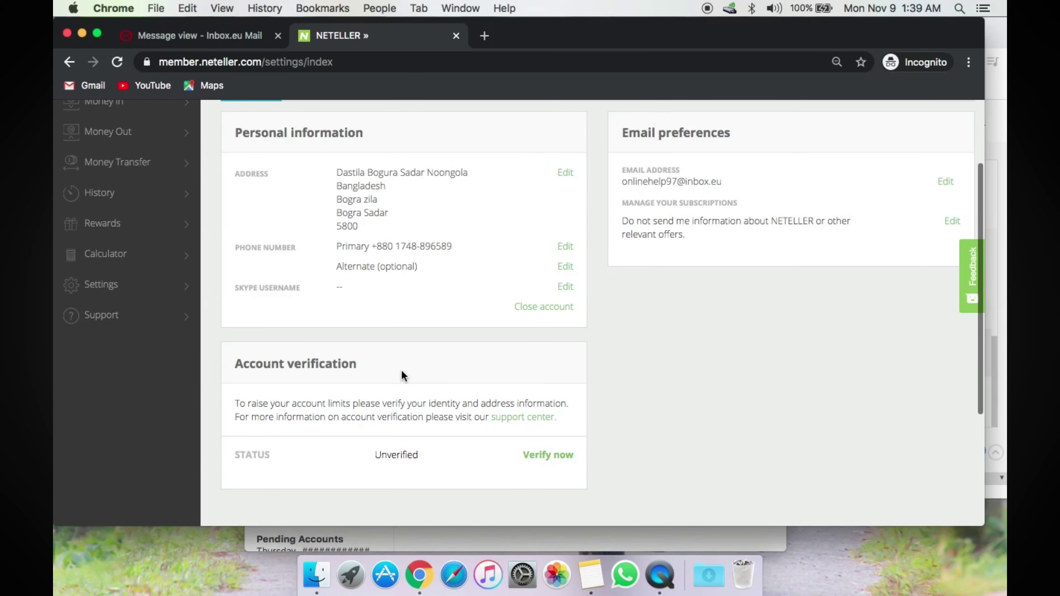
pyautogui.scroll(2, 383, 422)
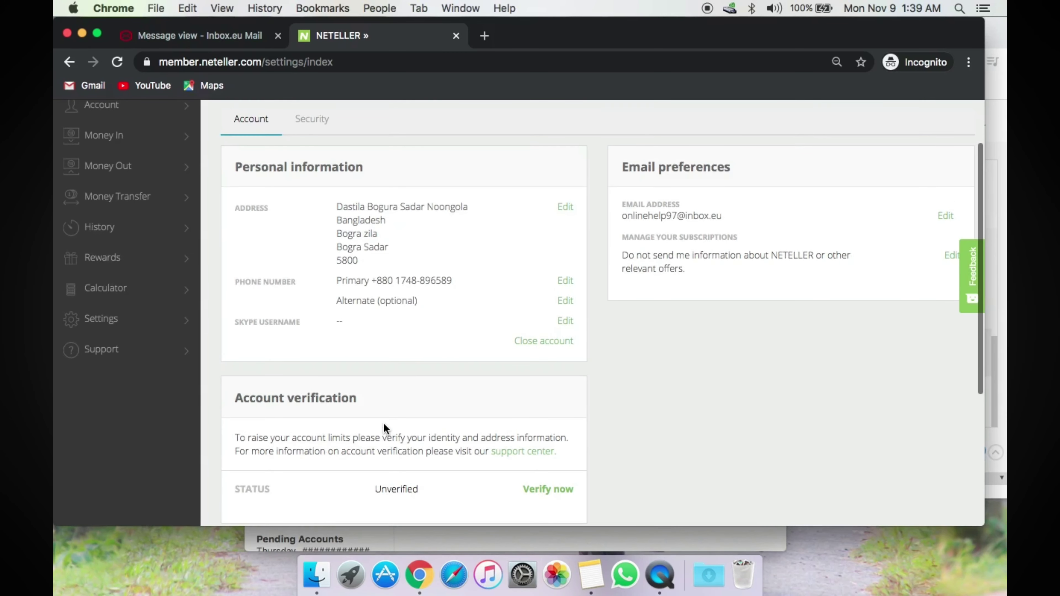
pyautogui.scroll(-2, 383, 422)
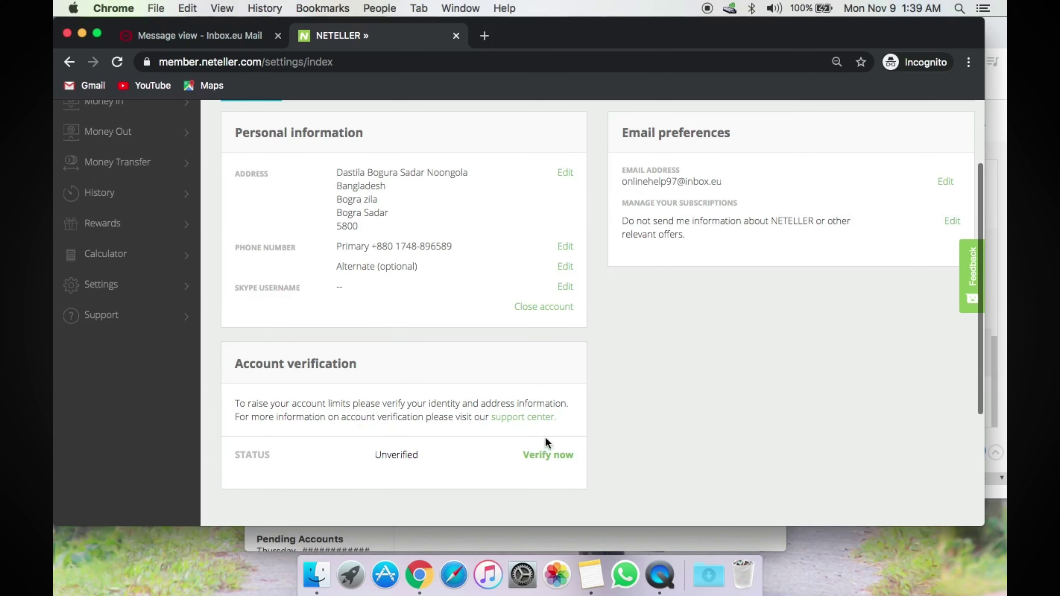
pyautogui.scroll(1, 383, 423)
pyautogui.scroll(-1, 384, 423)
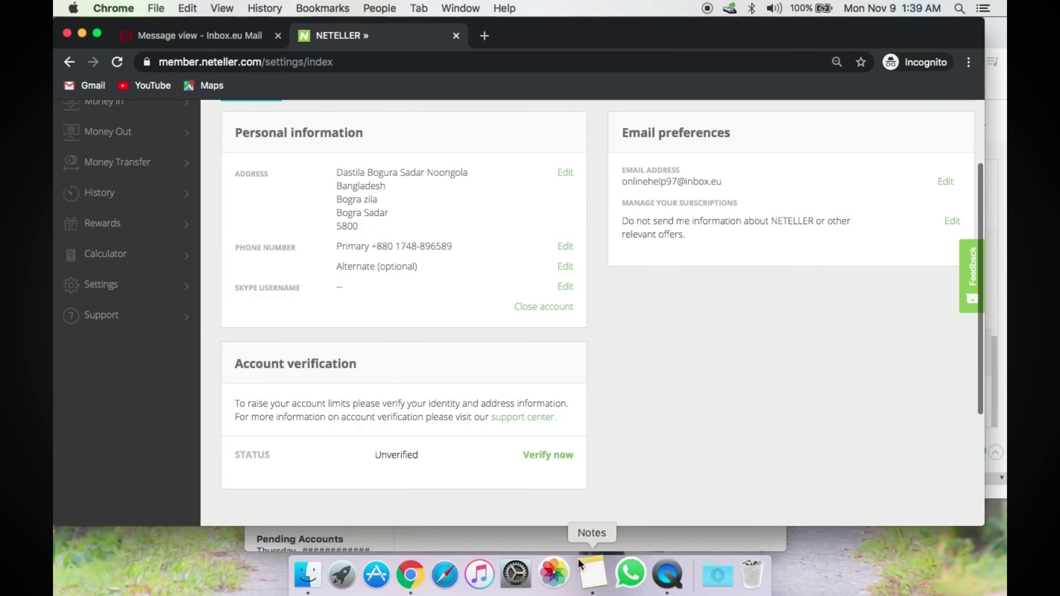
pyautogui.scroll(1, 383, 423)
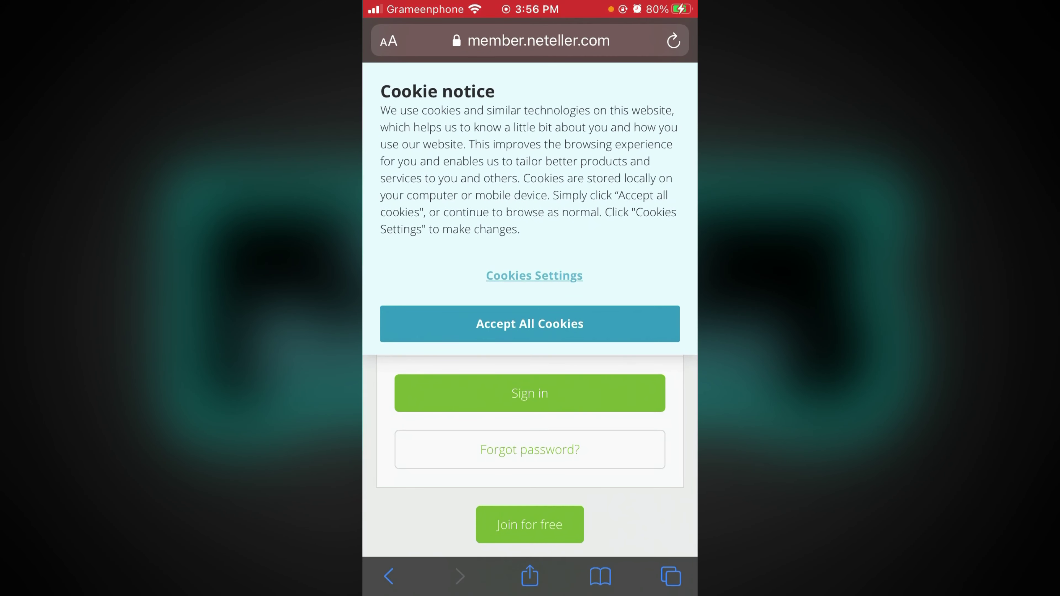
# Accept all cookies and enter the account e-mail in the Email or Account ID field
pyautogui.click(529, 324)
pyautogui.click(529, 194)
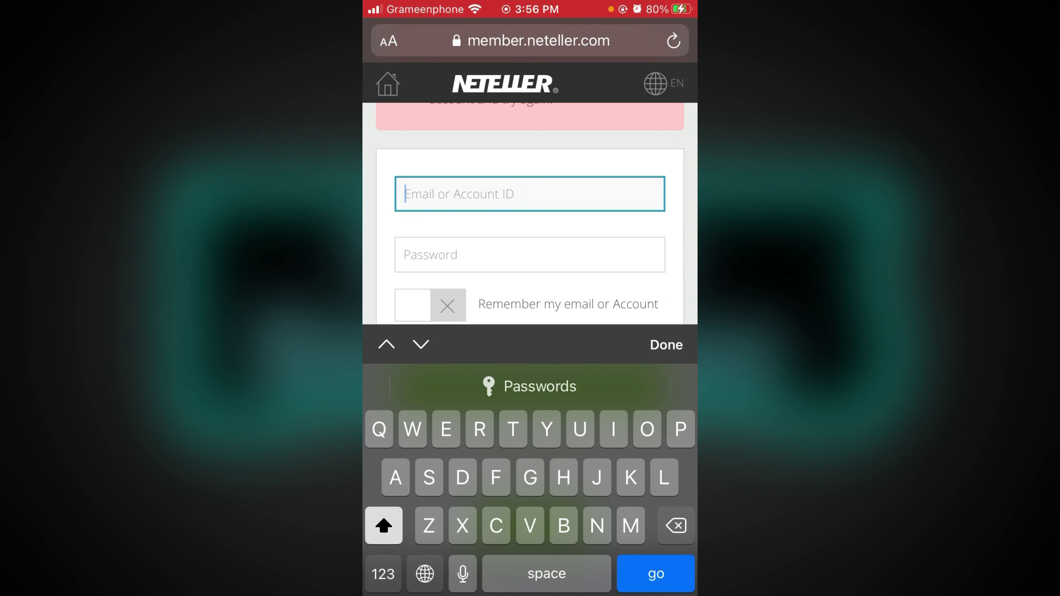
pyautogui.write('I')
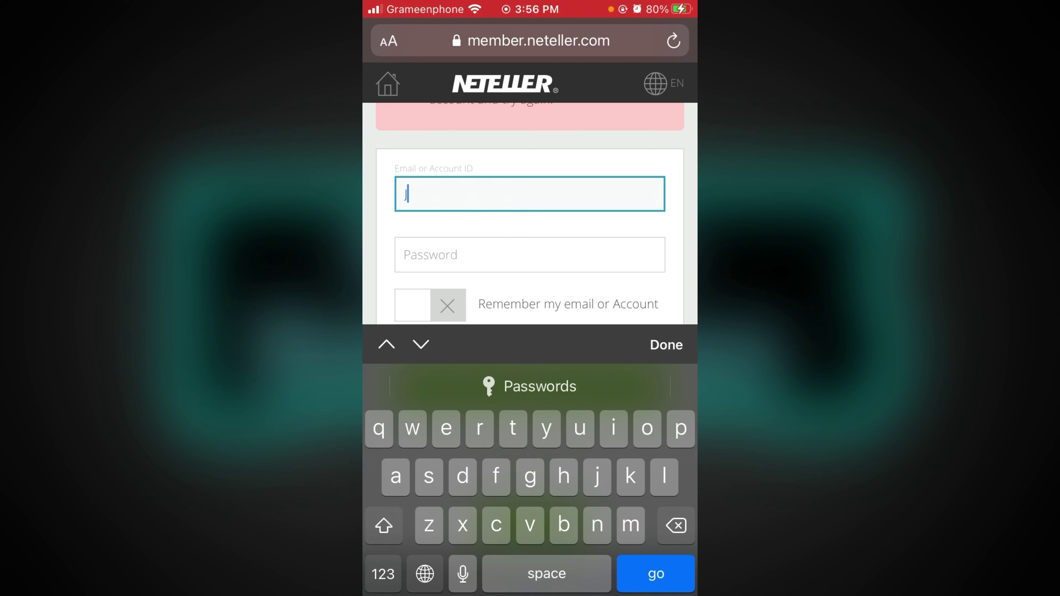
pyautogui.press('BackSpace')
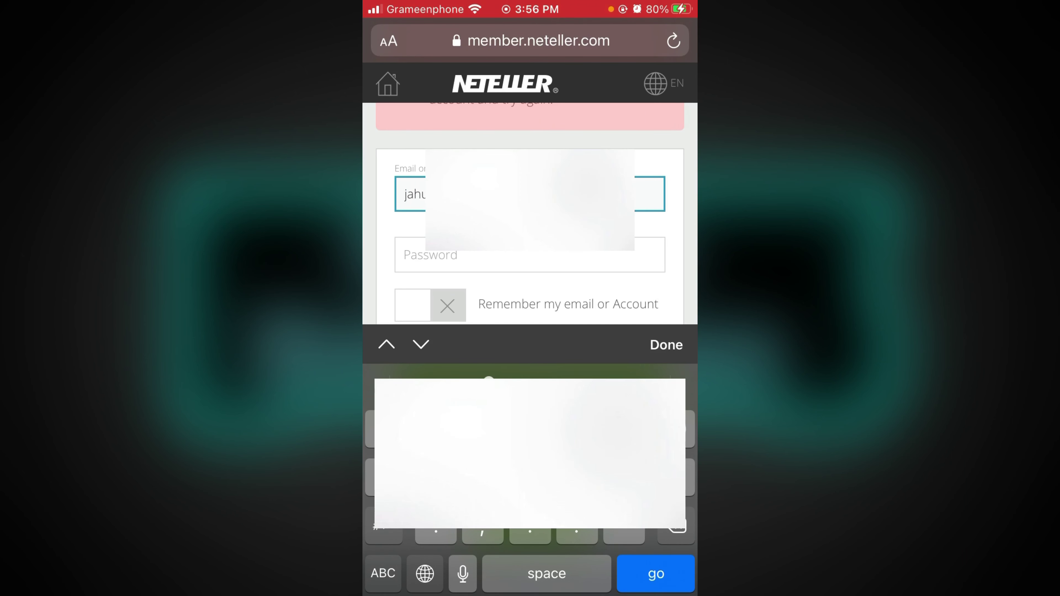
pyautogui.click(383, 573)
pyautogui.write('i')
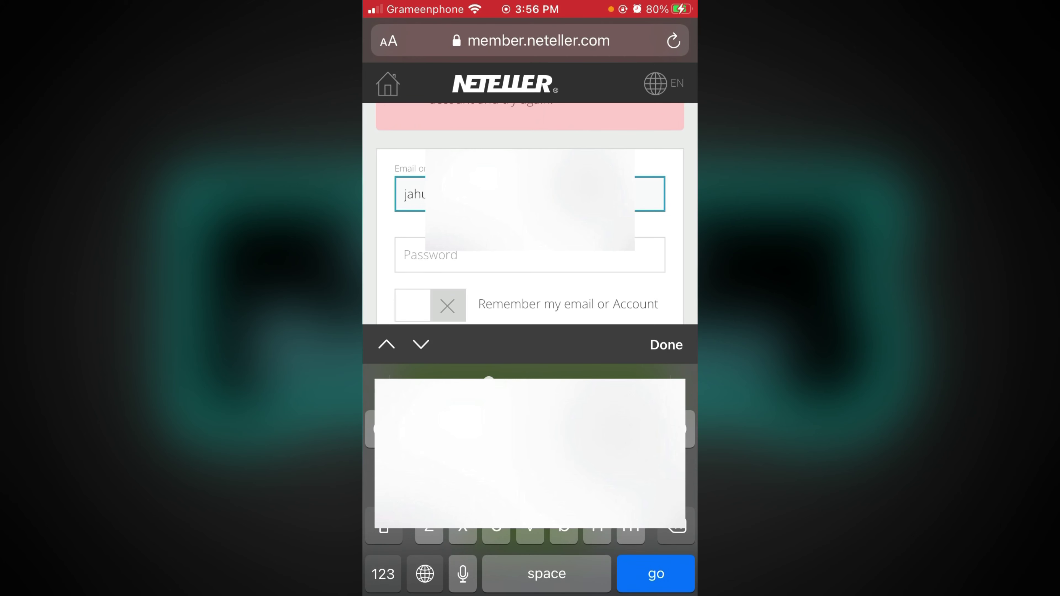
pyautogui.write('eu')
# Enter the account password, sign in, and decline saving the password to Keychain
pyautogui.click(529, 255)
pyautogui.write('******')
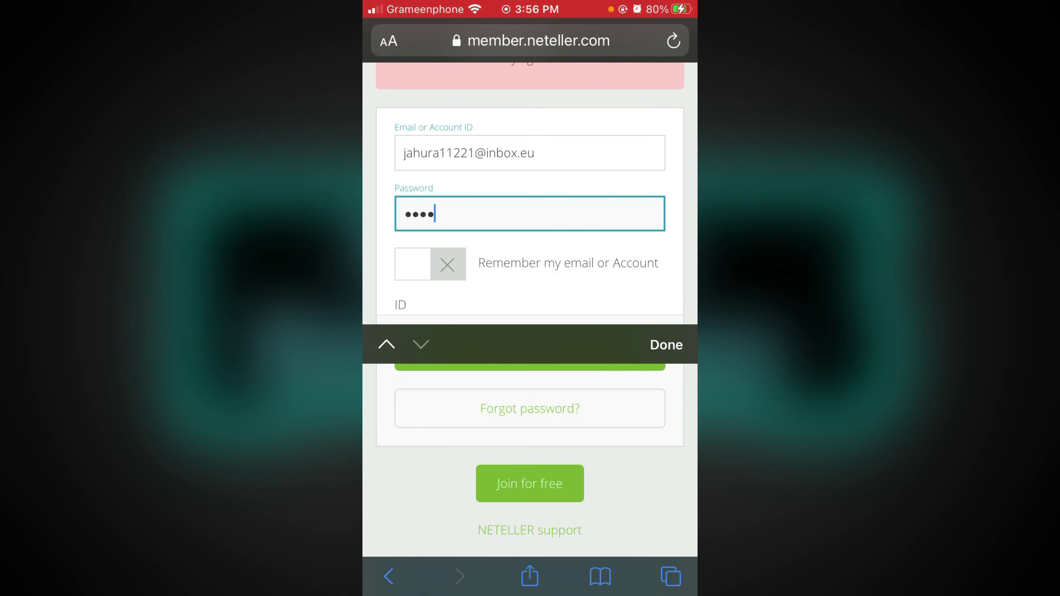
pyautogui.write('*****')
pyautogui.click(666, 344)
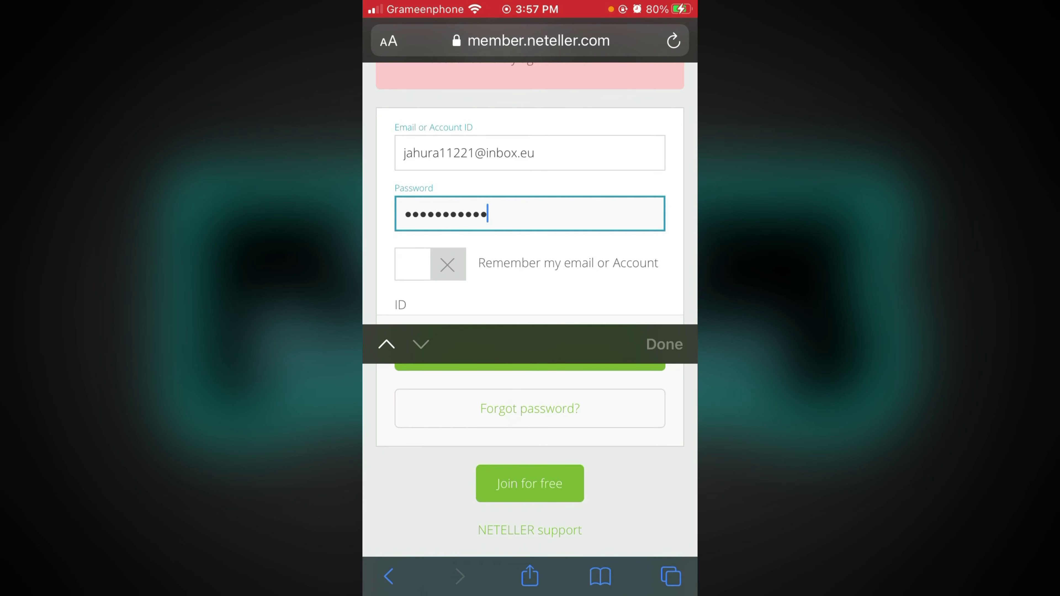
pyautogui.click(529, 352)
pyautogui.click(530, 564)
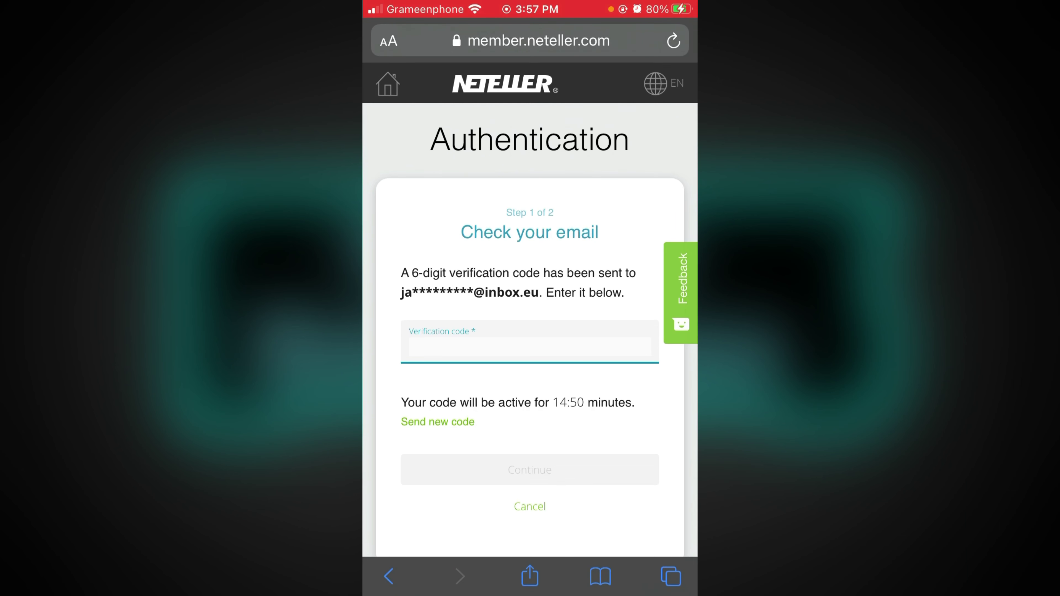
# Enter the 6-digit verification code sent by e-mail and continue
pyautogui.click(529, 347)
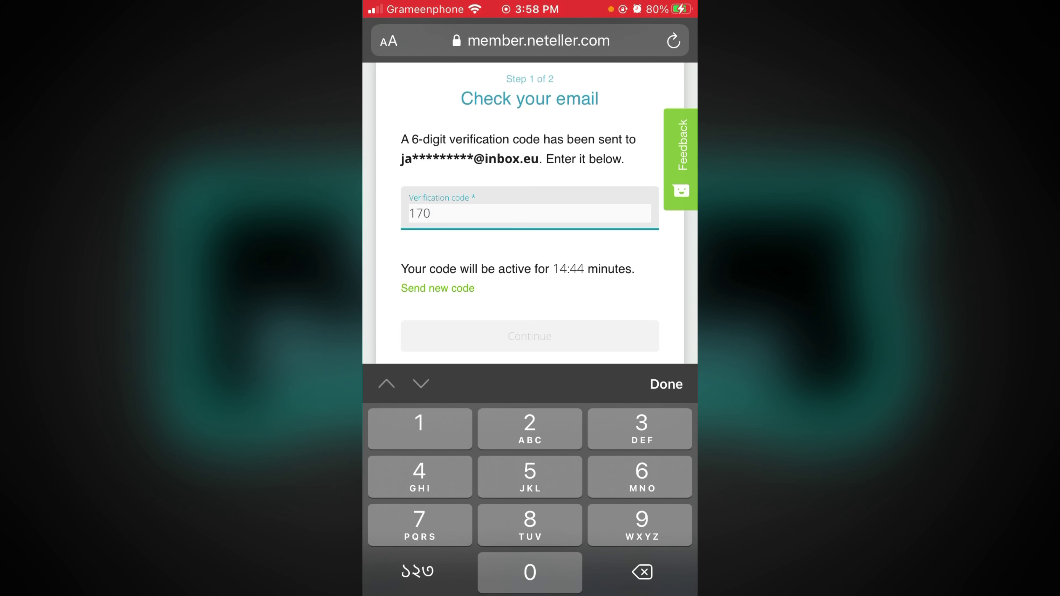
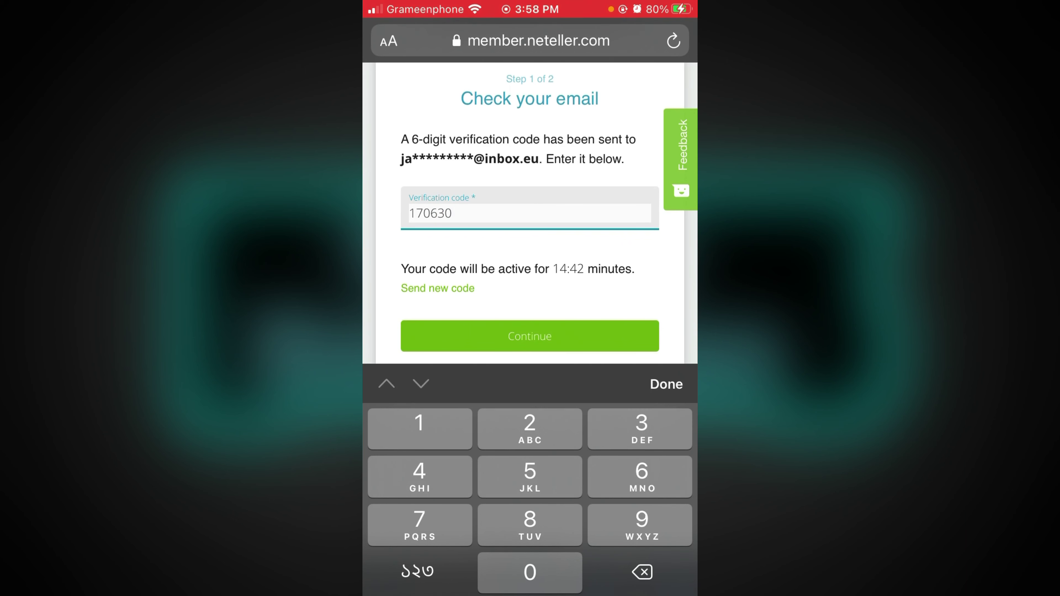
pyautogui.click(530, 336)
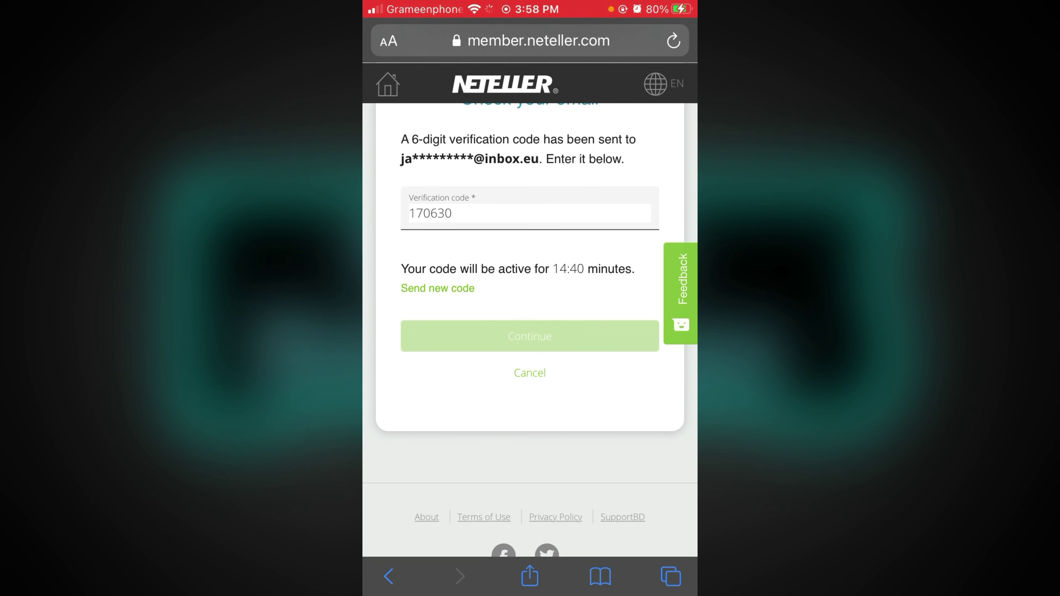
# Enter the 6-digit Secure ID, log in, and dismiss the Keychain save prompt
pyautogui.click(529, 213)
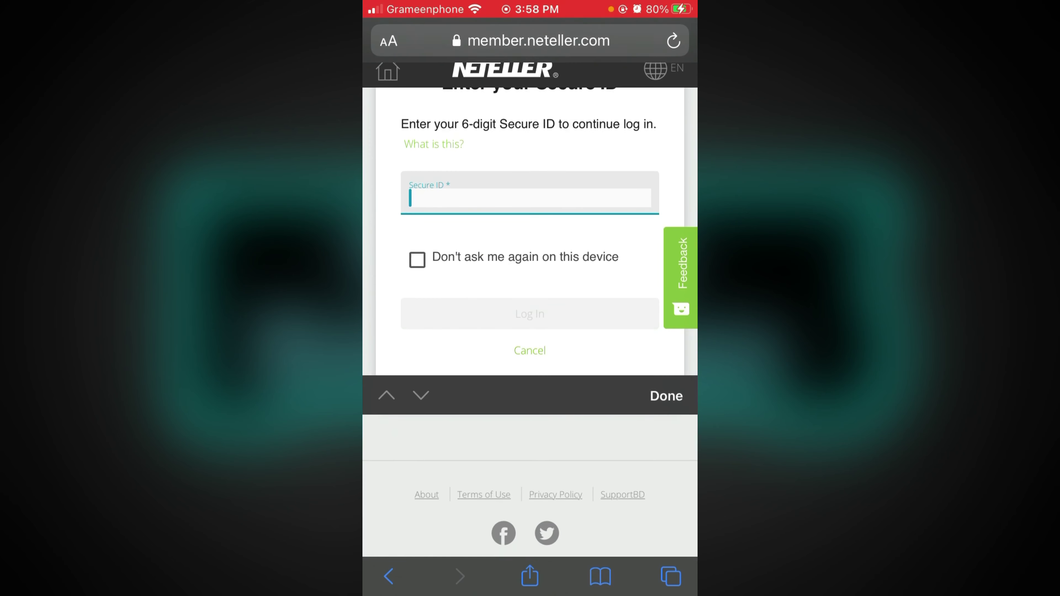
pyautogui.write('••••••')
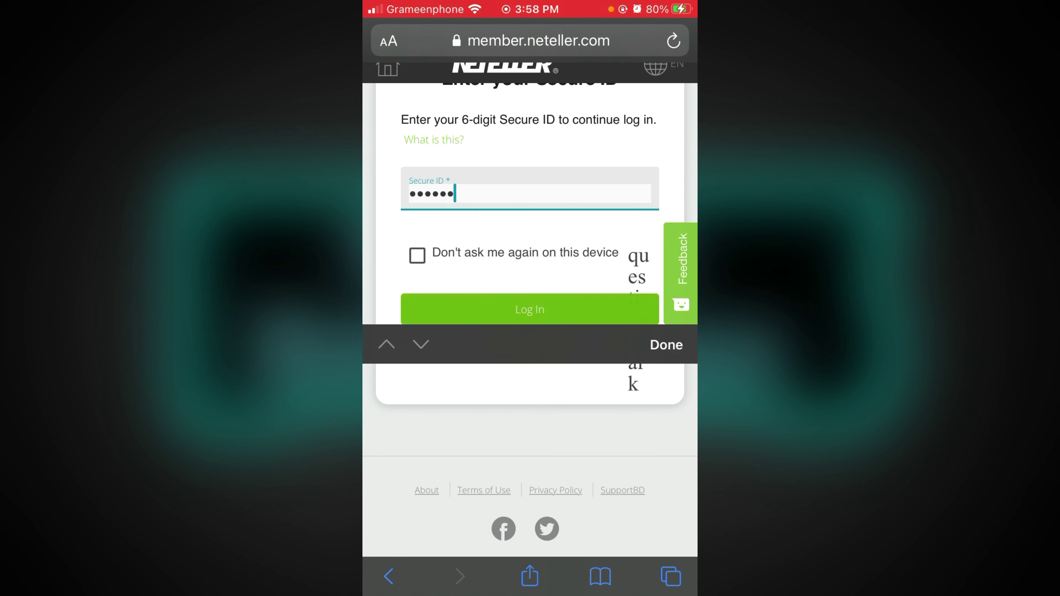
pyautogui.click(530, 309)
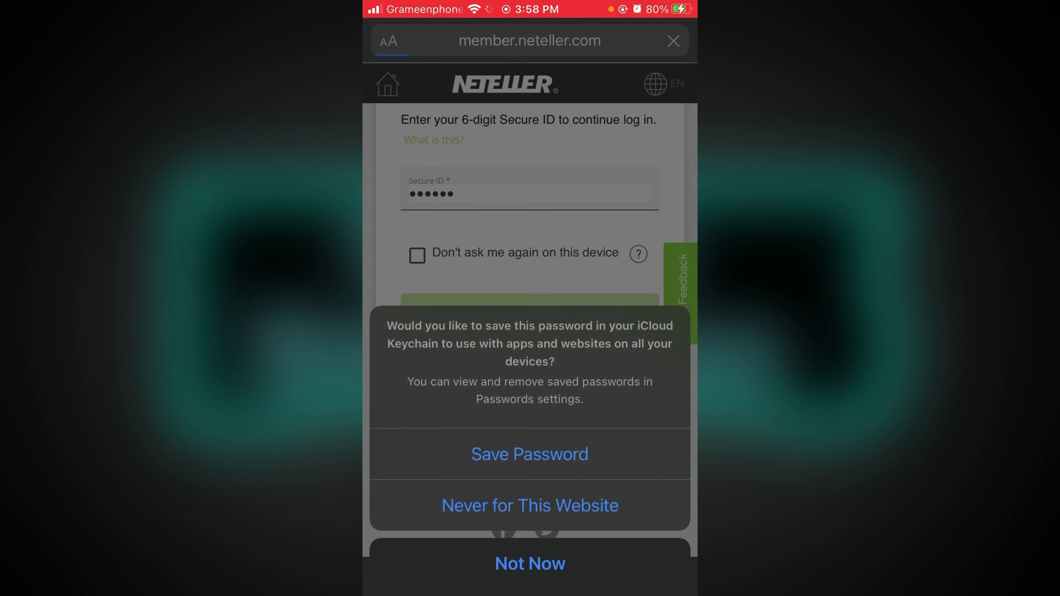
pyautogui.click(529, 563)
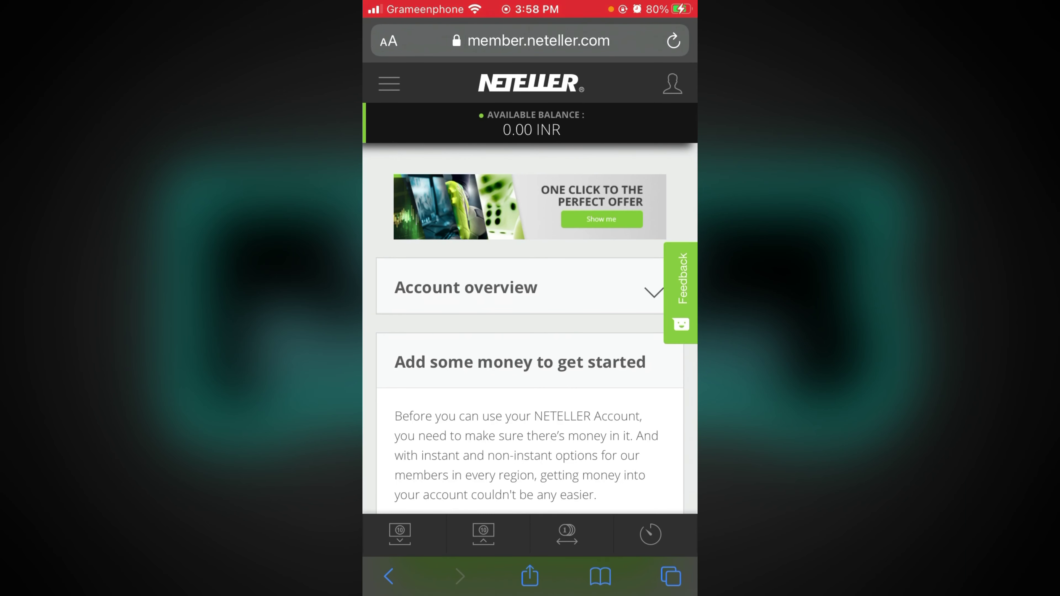
# Open Settings from the phone's hamburger navigation menu
pyautogui.scroll(-3, 530, 309)
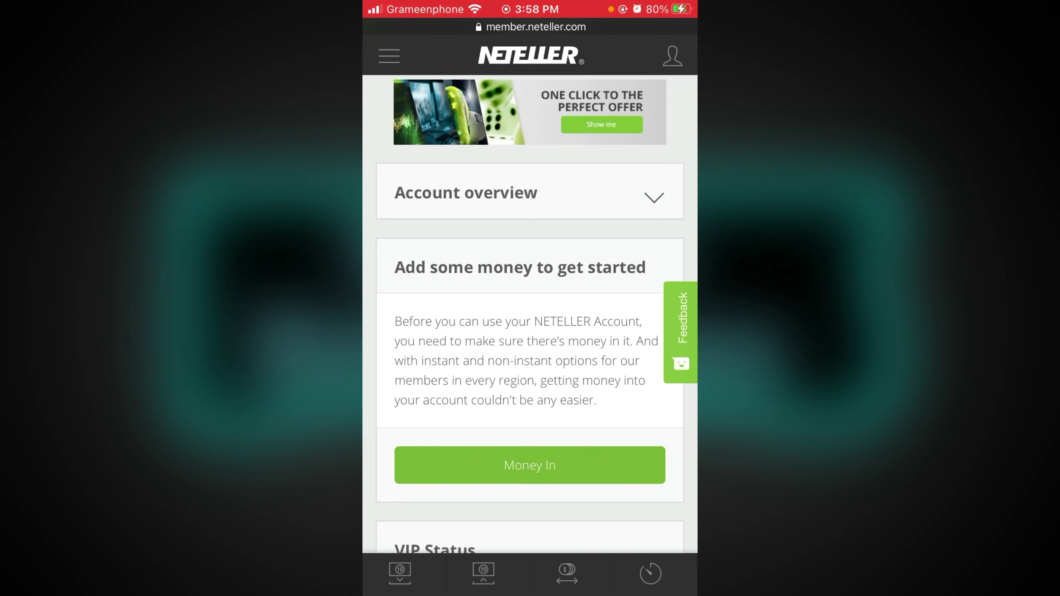
pyautogui.click(389, 55)
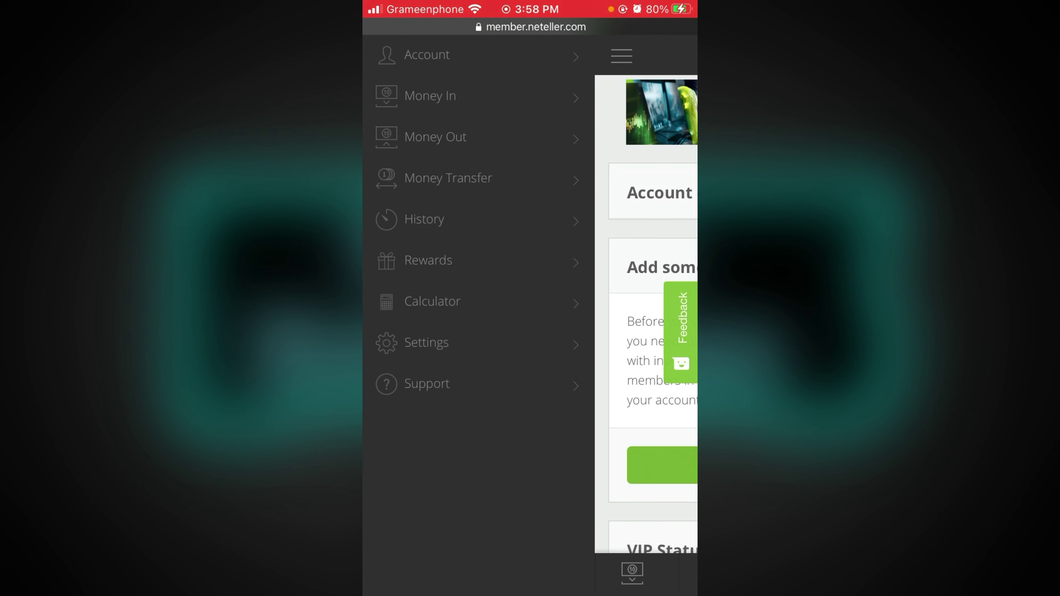
pyautogui.click(426, 342)
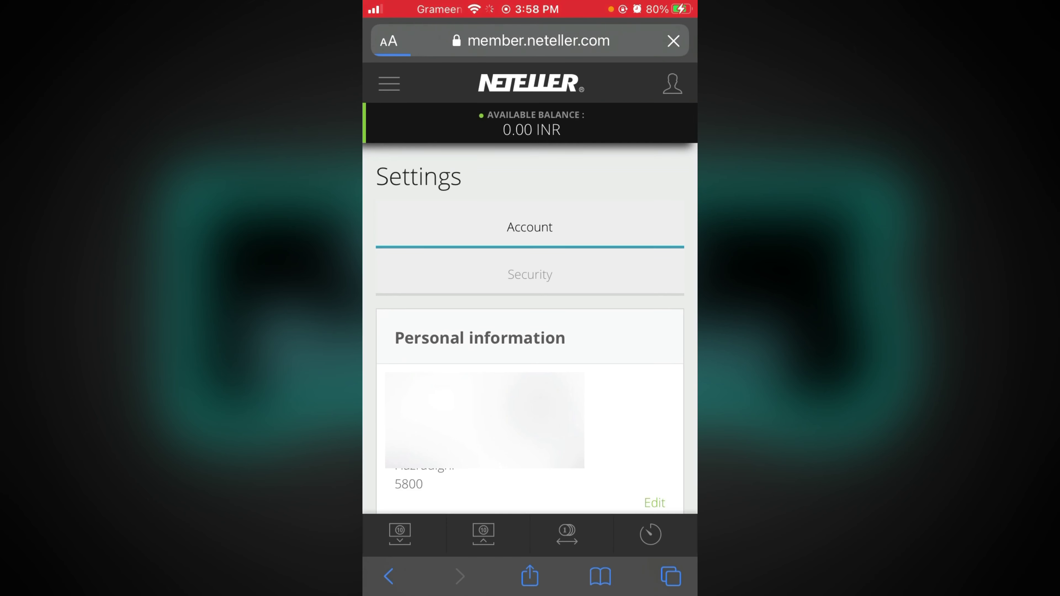
# Scroll down to Account verification and choose Verify now for the Unverified account
pyautogui.scroll(-3, 530, 334)
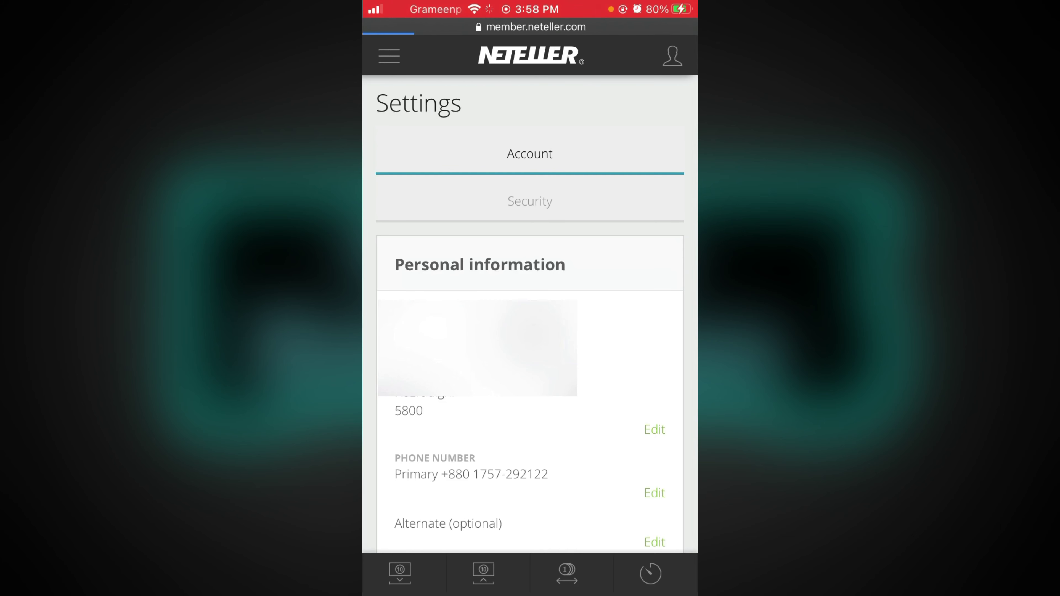
pyautogui.scroll(-10, 530, 313)
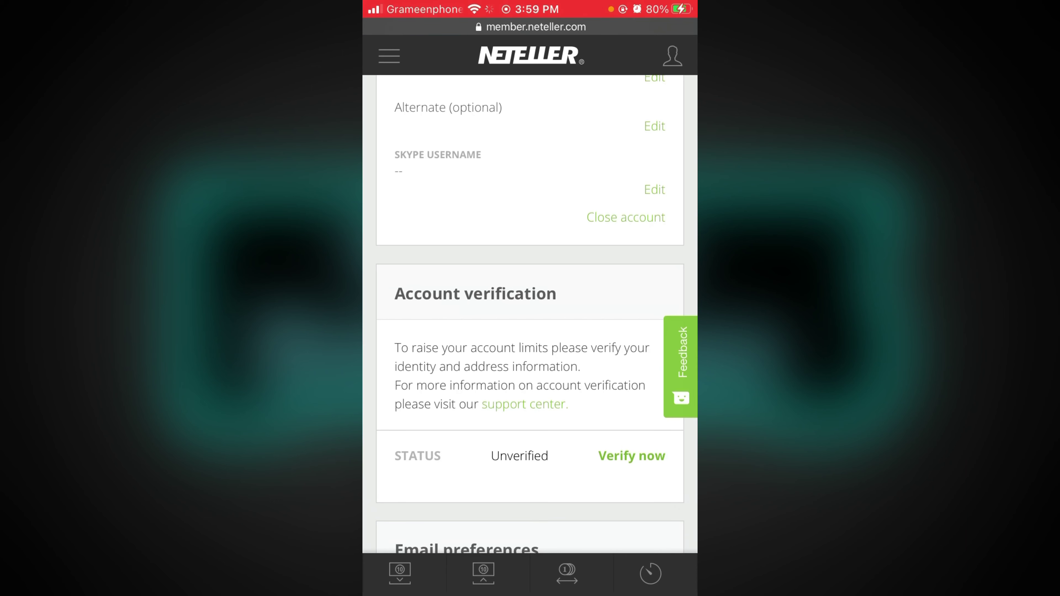
pyautogui.scroll(-3, 530, 313)
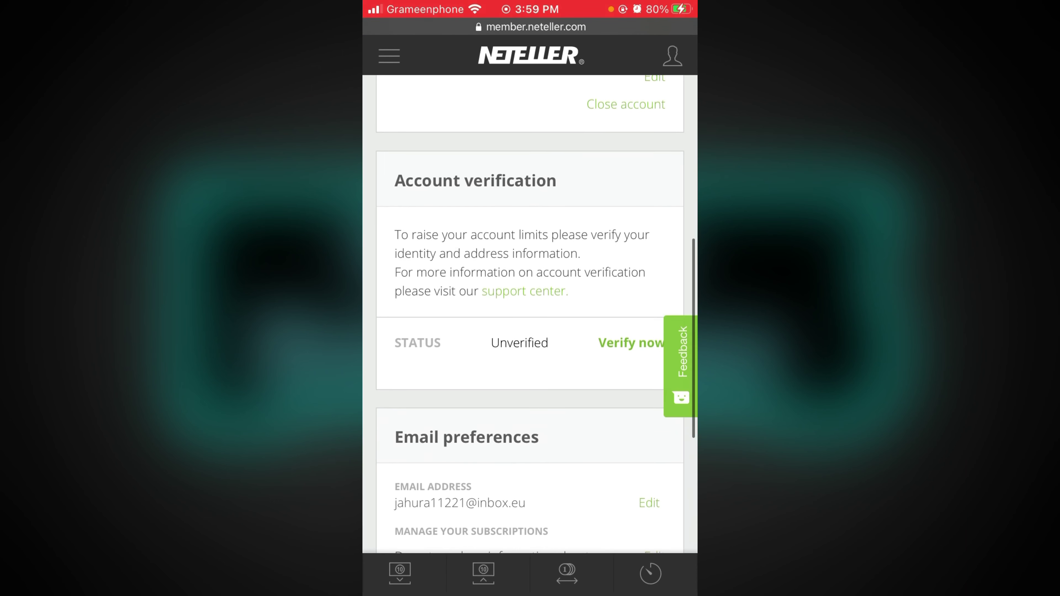
pyautogui.scroll(-1, 530, 313)
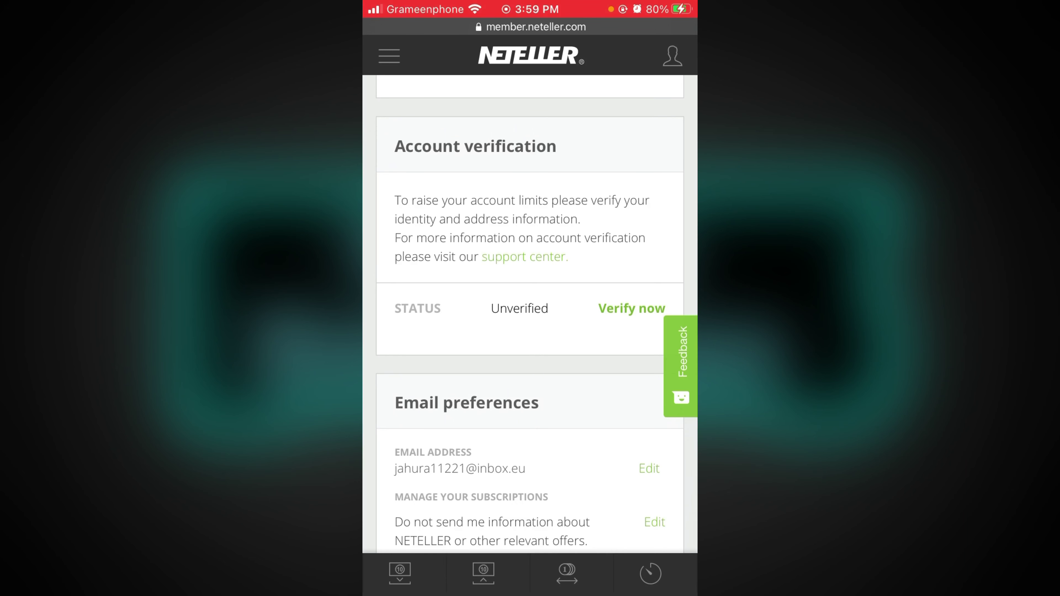
pyautogui.scroll(-1, 530, 313)
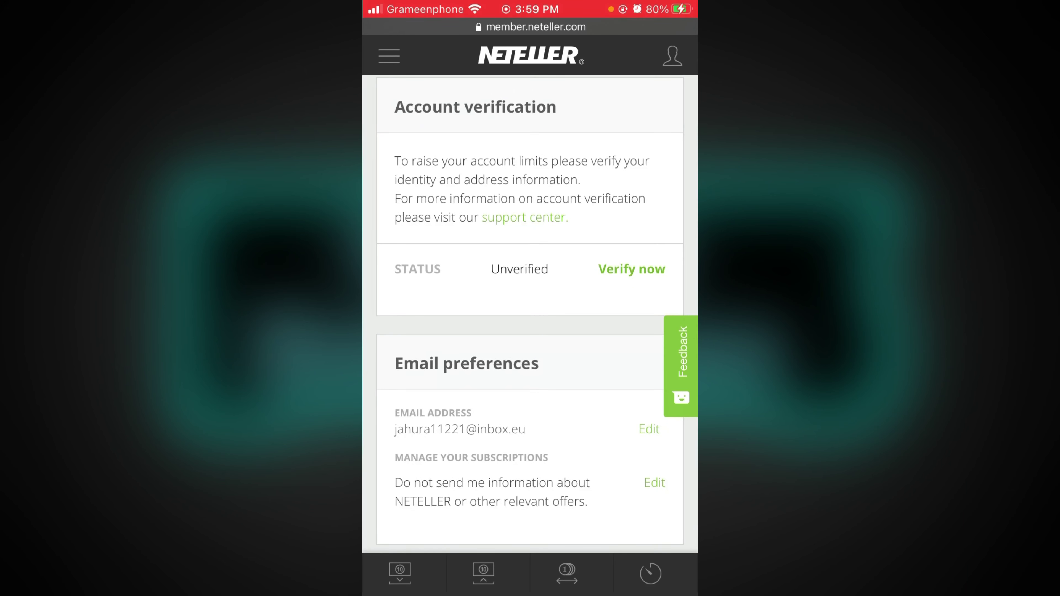
pyautogui.click(632, 269)
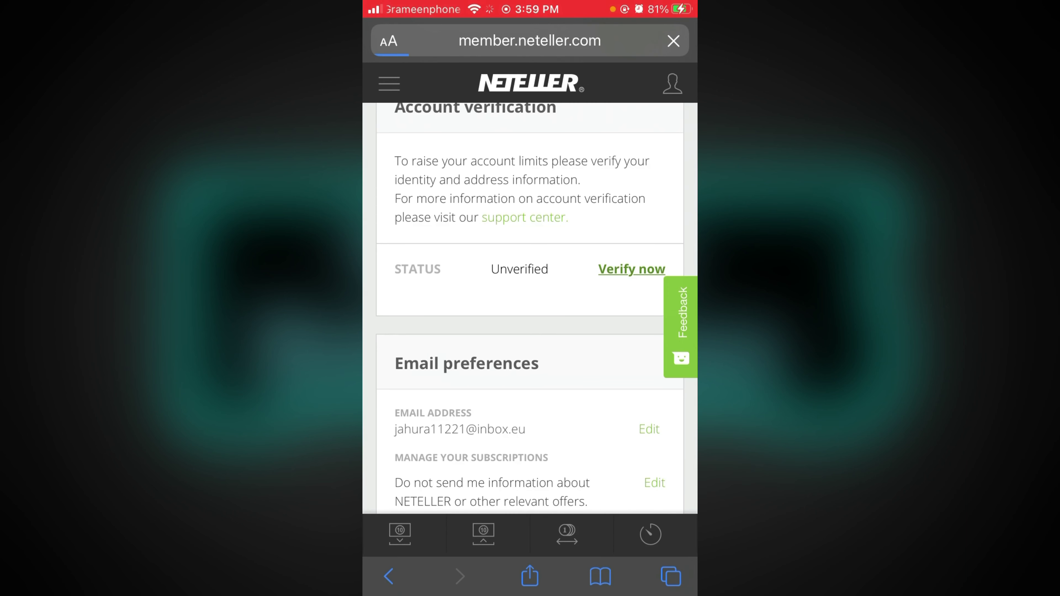